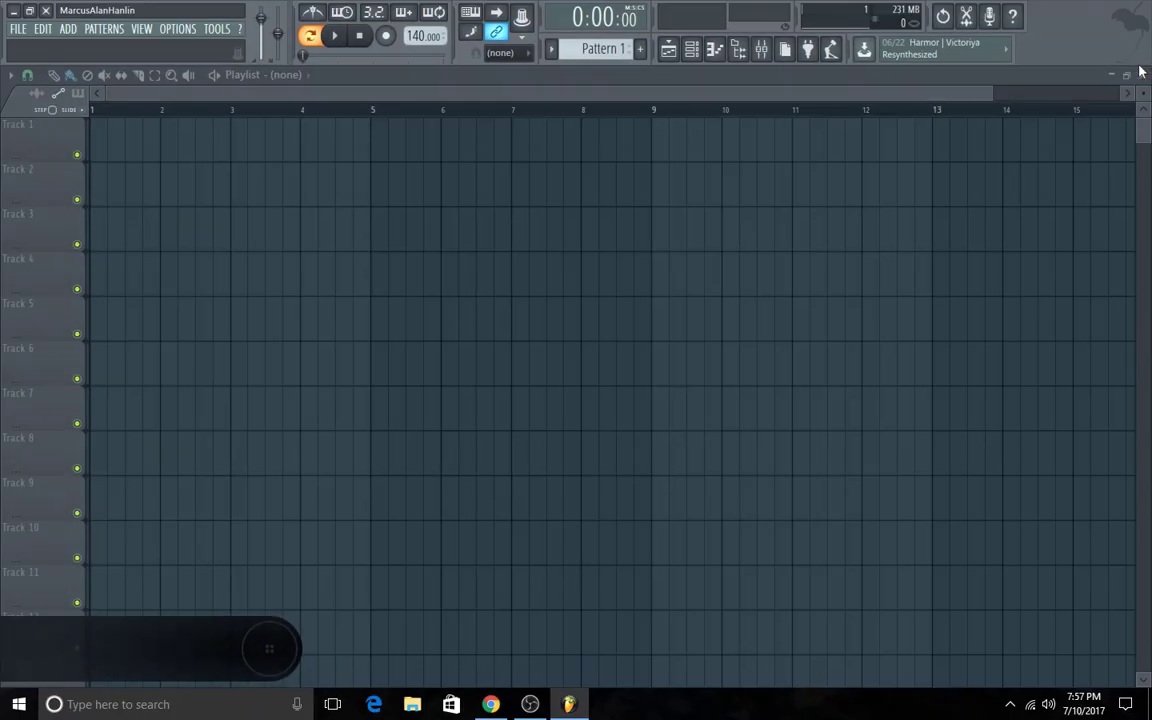
# Step: Close the Playlist and bring up the Sampler channel's context menu
pyautogui.click(1142, 73)
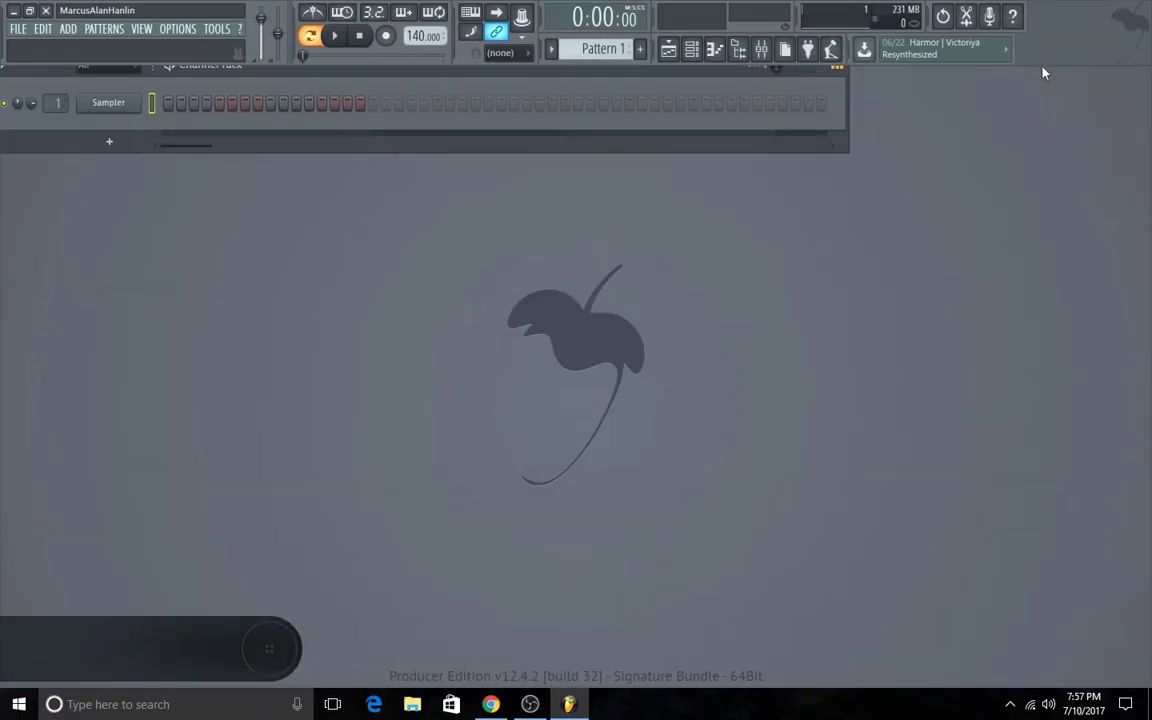
pyautogui.rightClick(104, 111)
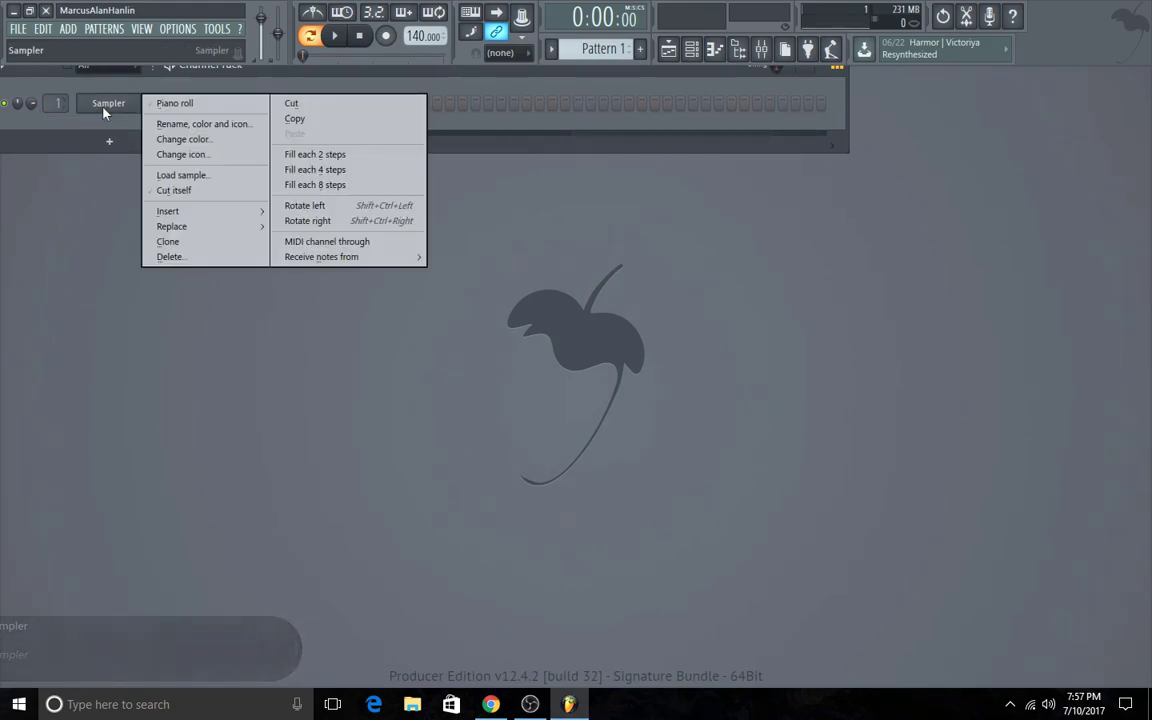
# Step: Replace the Sampler with FPC and load its Dubstep kit preset
pyautogui.moveTo(172, 228)
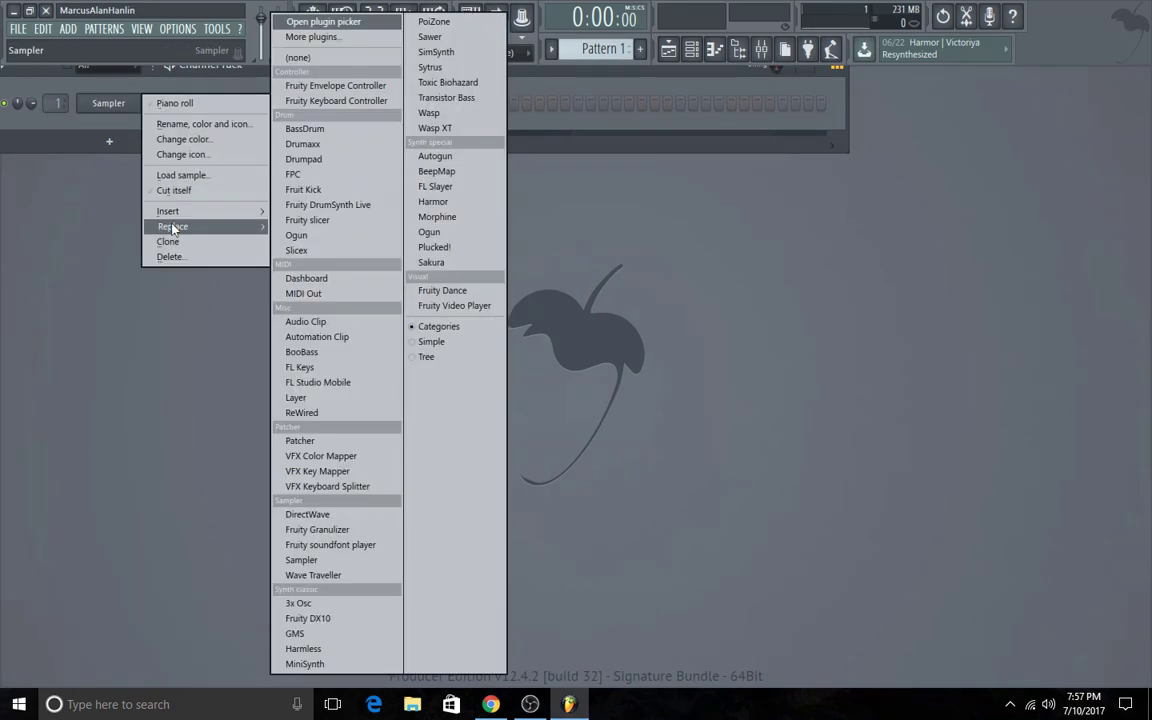
pyautogui.click(300, 174)
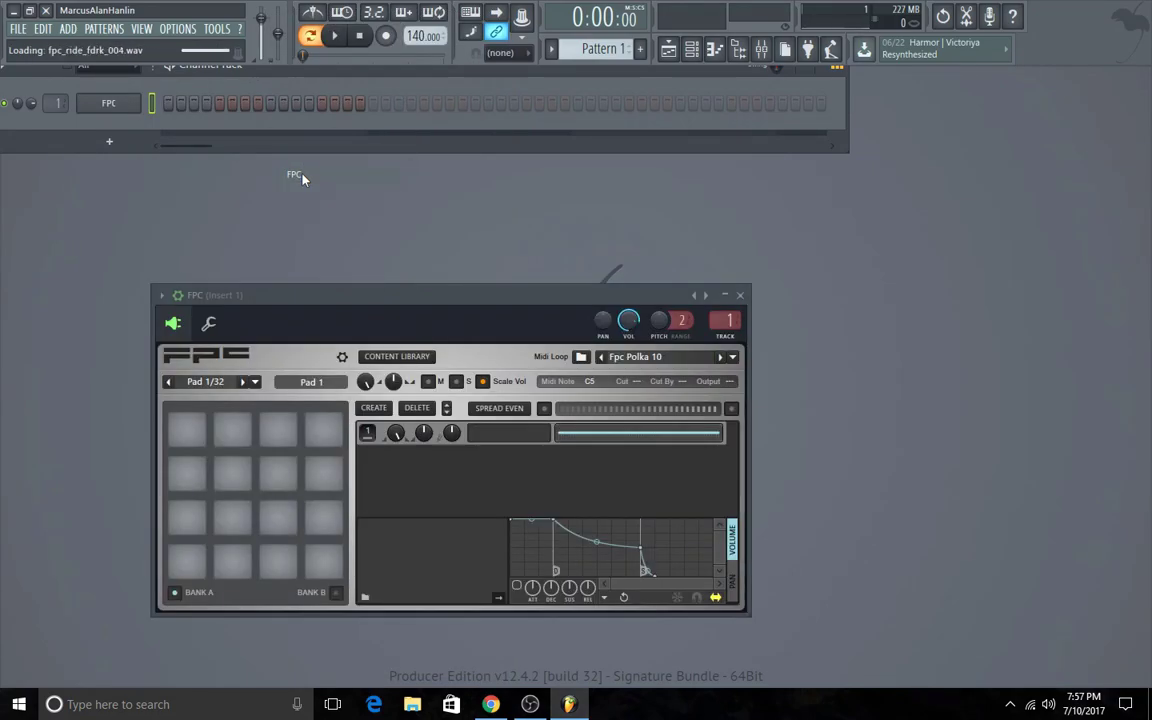
pyautogui.rightClick(705, 295)
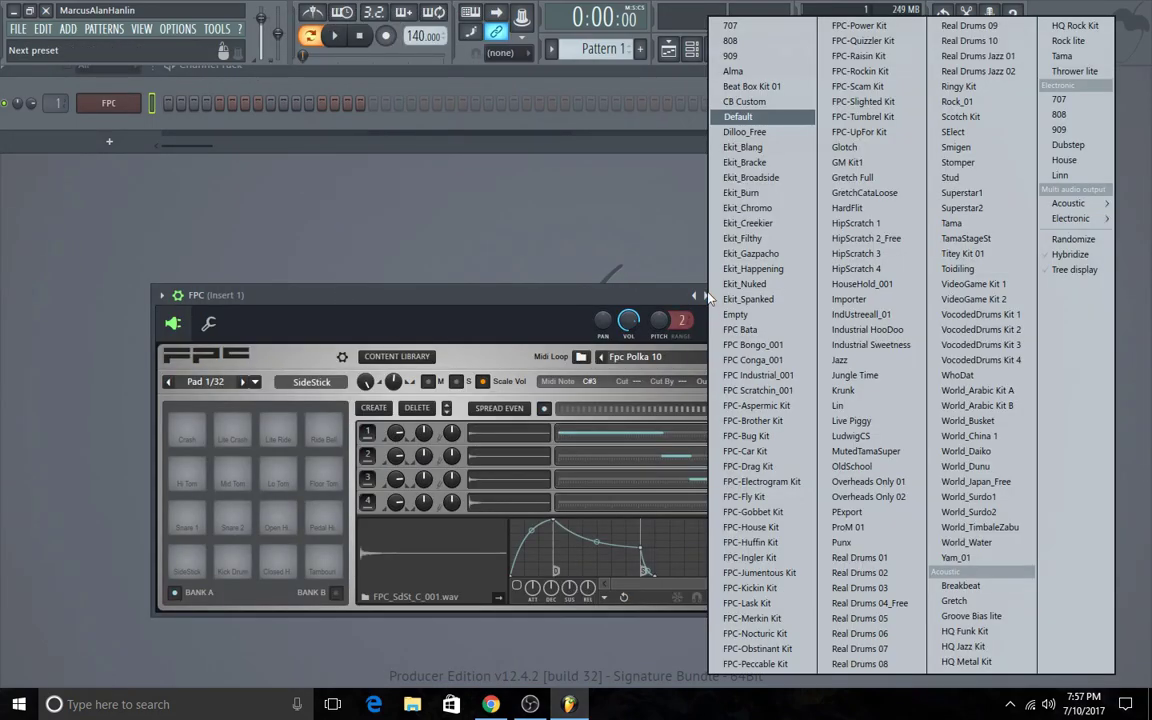
pyautogui.click(1070, 146)
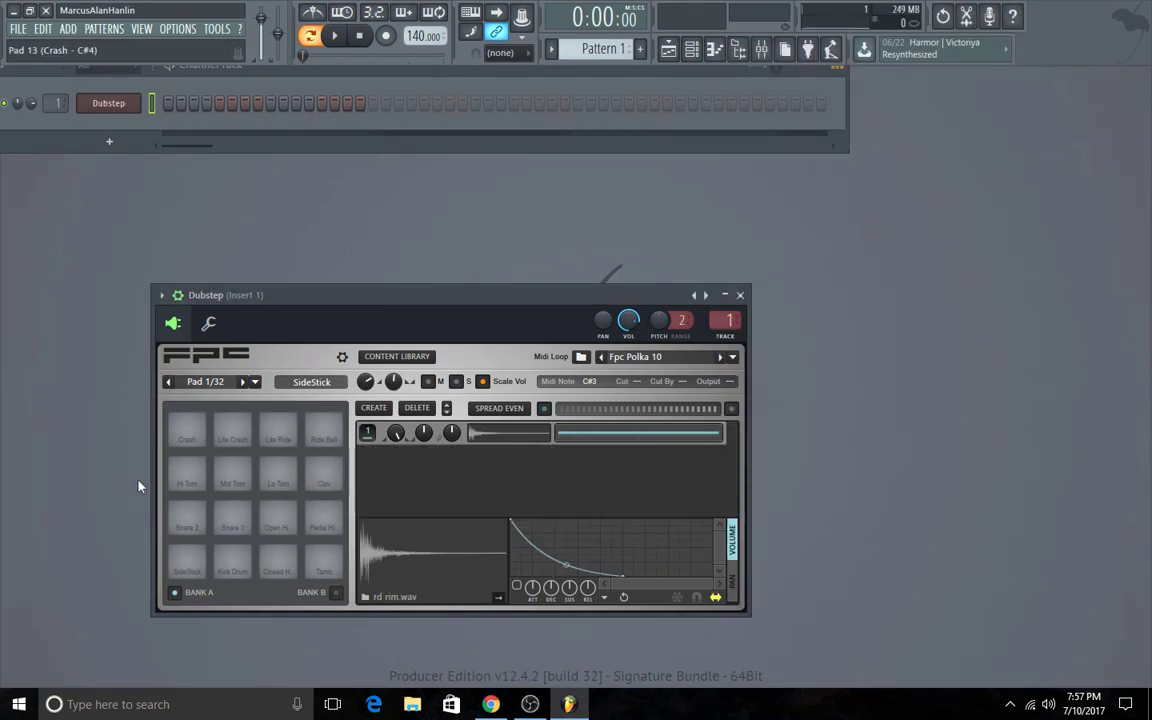
# Step: Audition the Snare 2, Open HiHat, Pedal Hi Hat, Clav, Lo Tom, Closed HiHat and Kick pads
pyautogui.click(199, 530)
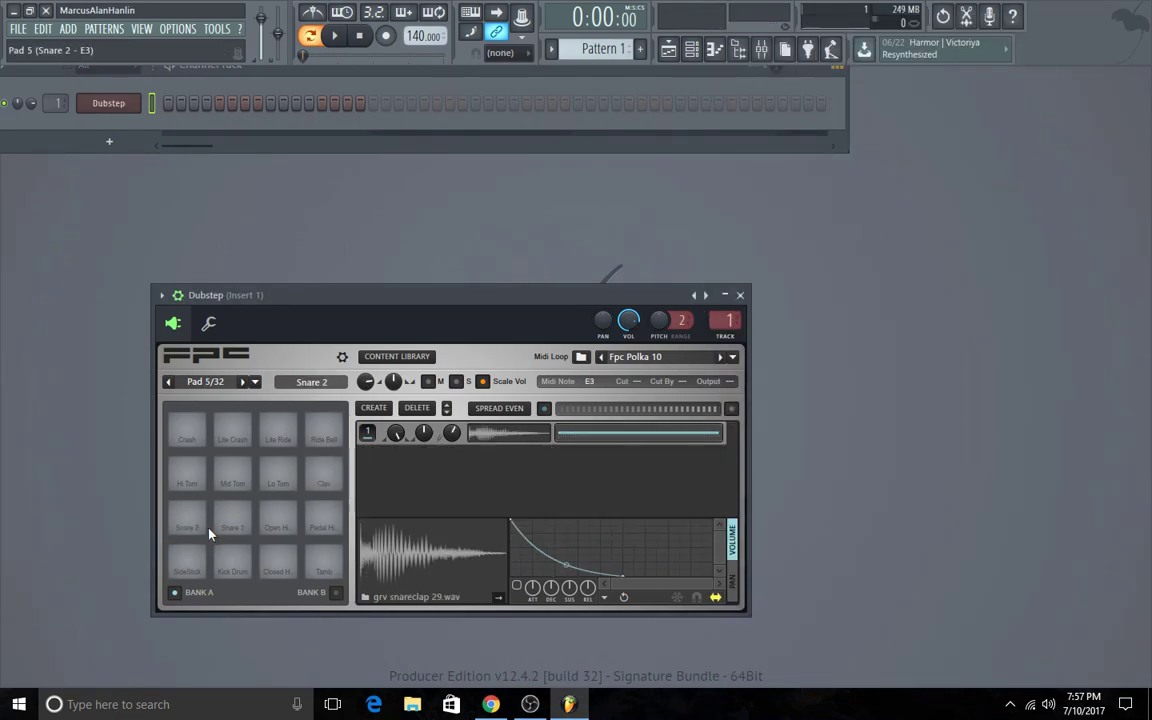
pyautogui.click(193, 520)
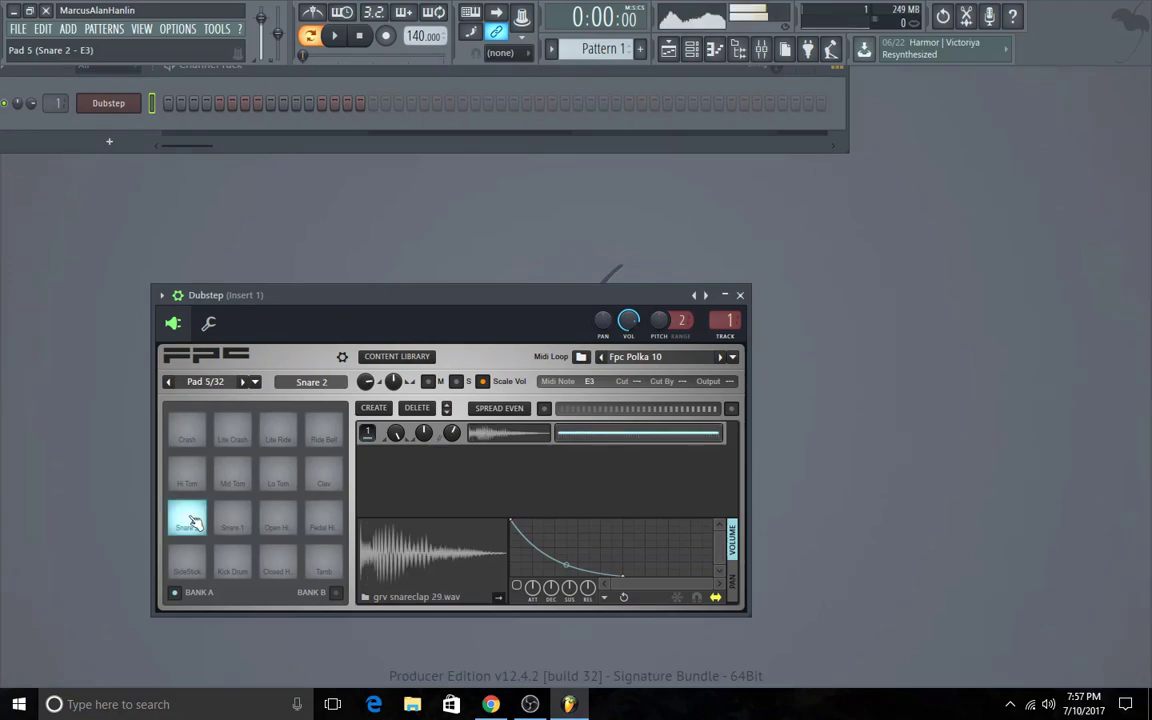
pyautogui.click(272, 527)
pyautogui.click(323, 530)
pyautogui.click(325, 478)
pyautogui.click(278, 480)
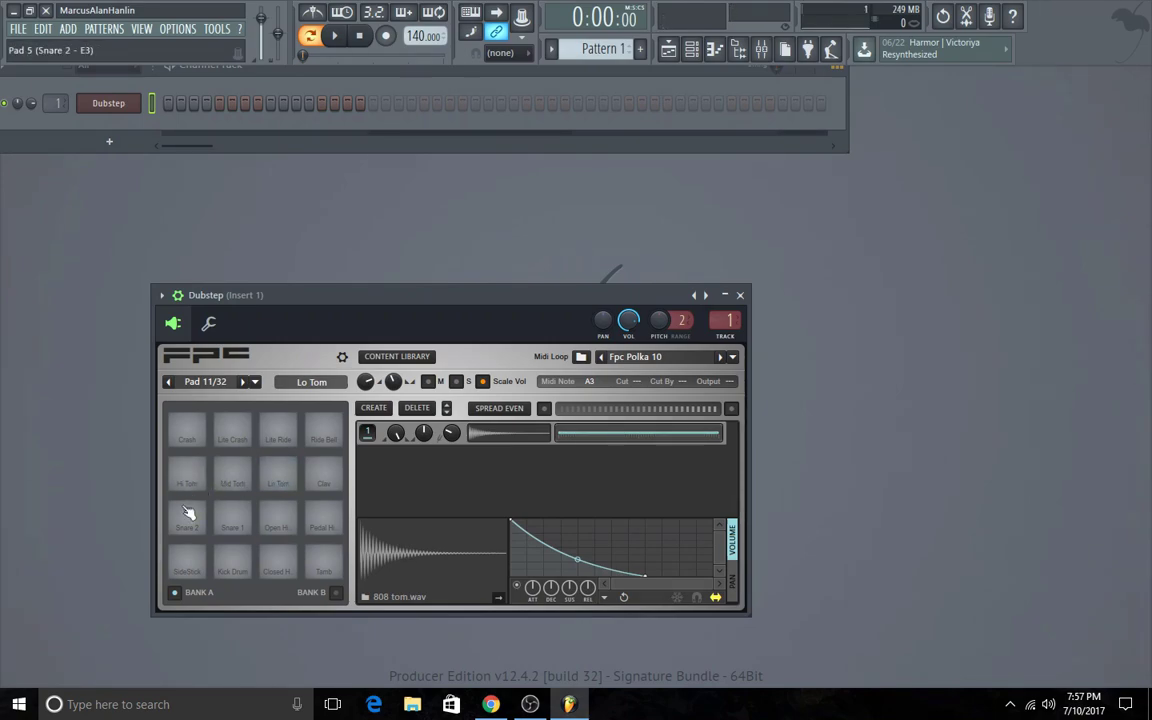
pyautogui.click(277, 565)
pyautogui.click(233, 565)
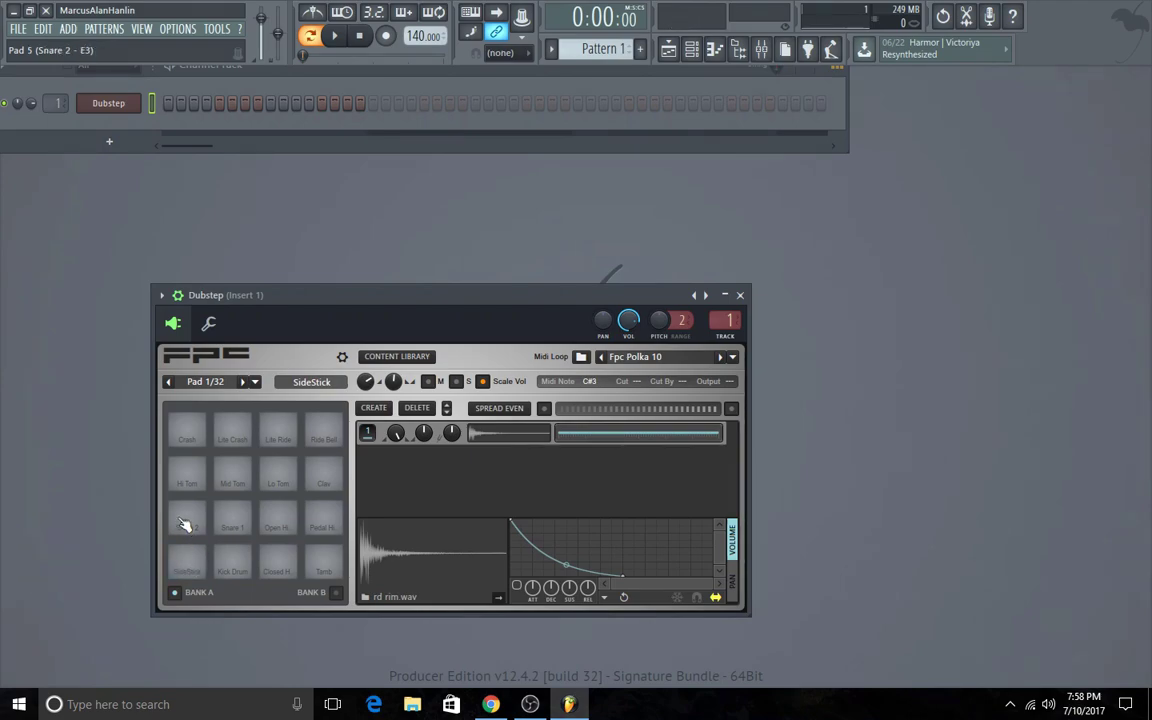
# Step: Compare the SideStick, Snare 2 and Snare 1 pads, settle on Snare 1, and close FPC
pyautogui.click(185, 518)
pyautogui.click(187, 572)
pyautogui.click(188, 567)
pyautogui.click(188, 567)
pyautogui.click(195, 527)
pyautogui.click(245, 526)
pyautogui.click(205, 522)
pyautogui.click(205, 521)
pyautogui.click(193, 535)
pyautogui.click(193, 535)
pyautogui.click(232, 538)
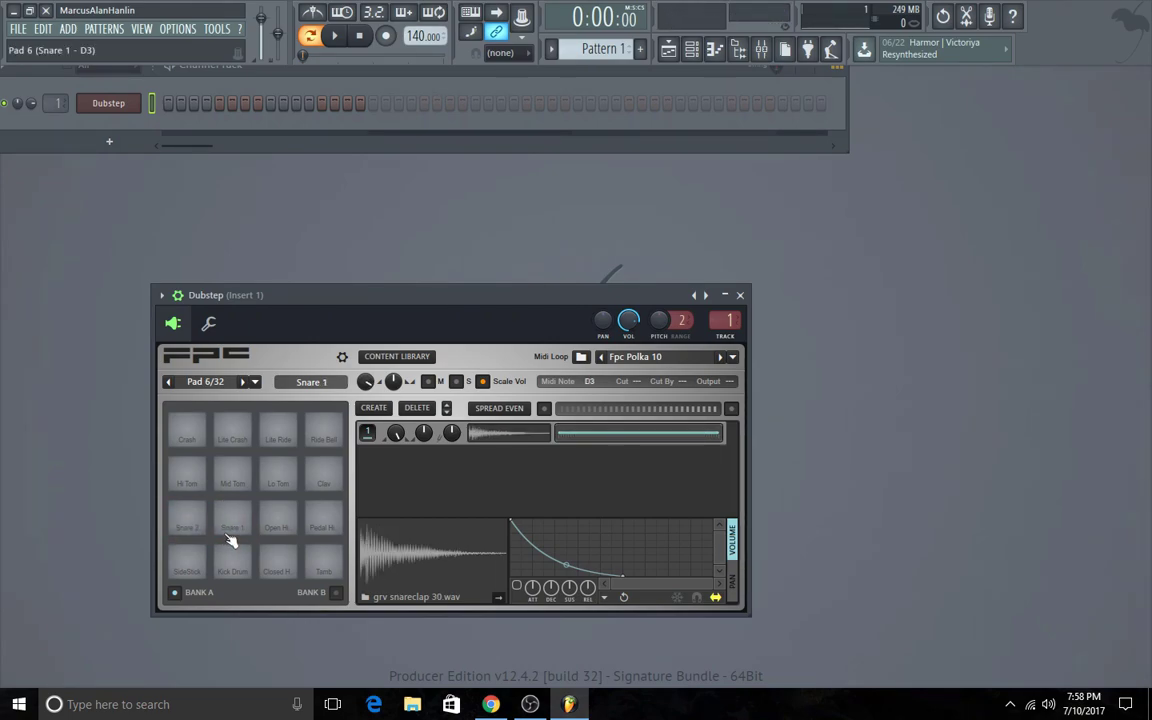
pyautogui.click(741, 295)
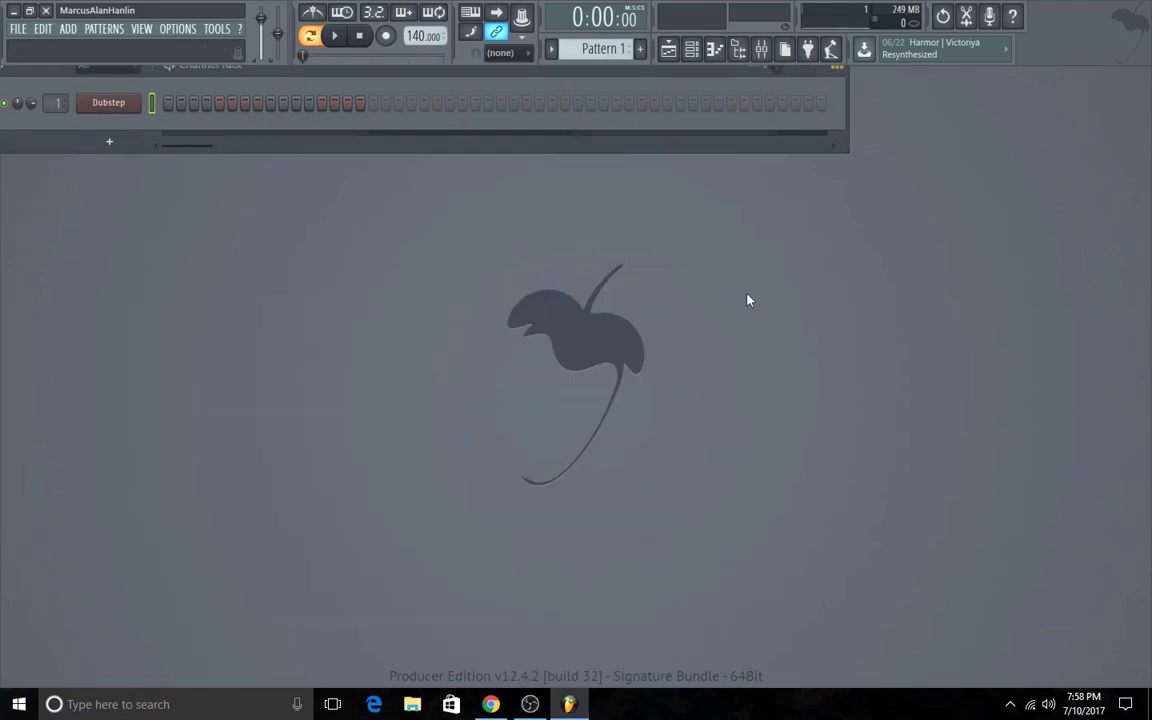
# Step: Open the Dubstep channel's piano roll and place a Snare 1 note at the pattern start
pyautogui.rightClick(104, 109)
pyautogui.click(152, 103)
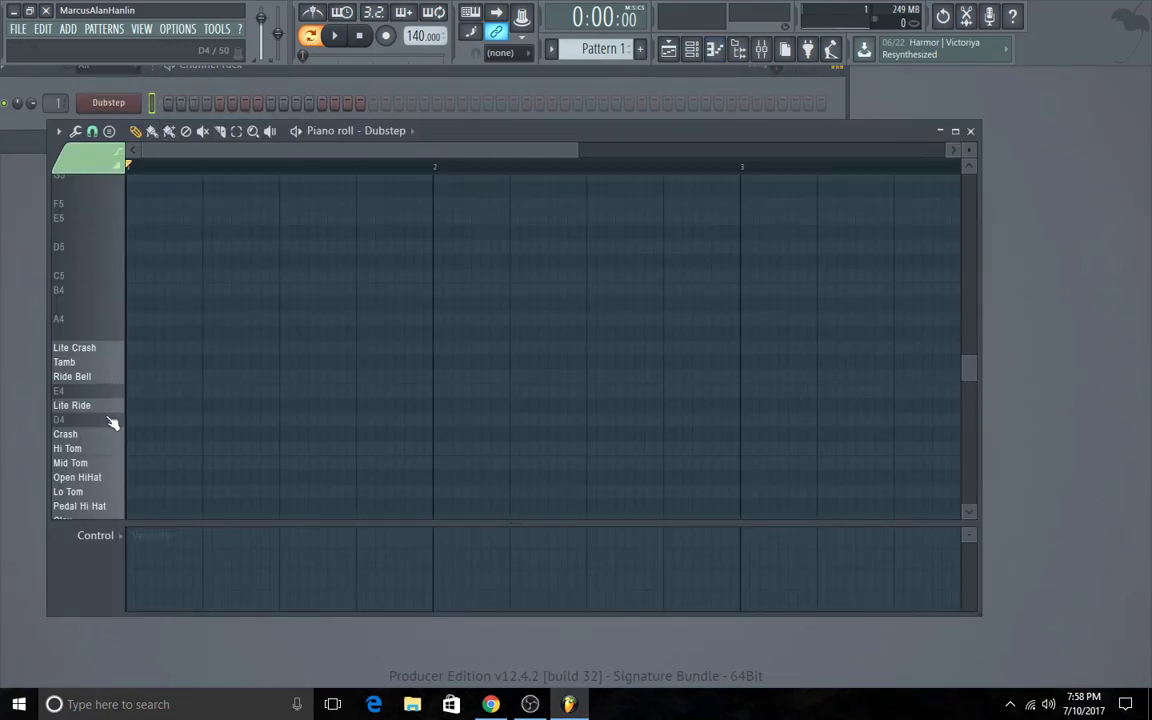
pyautogui.scroll(-3, 112, 423)
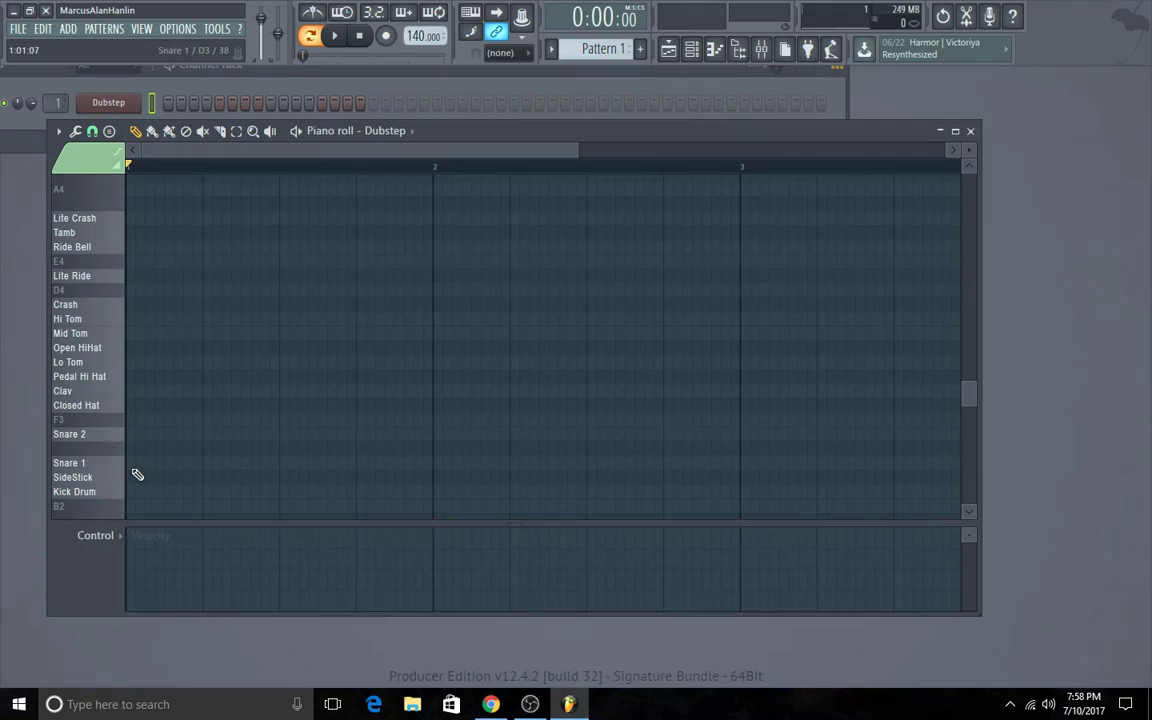
pyautogui.click(140, 463)
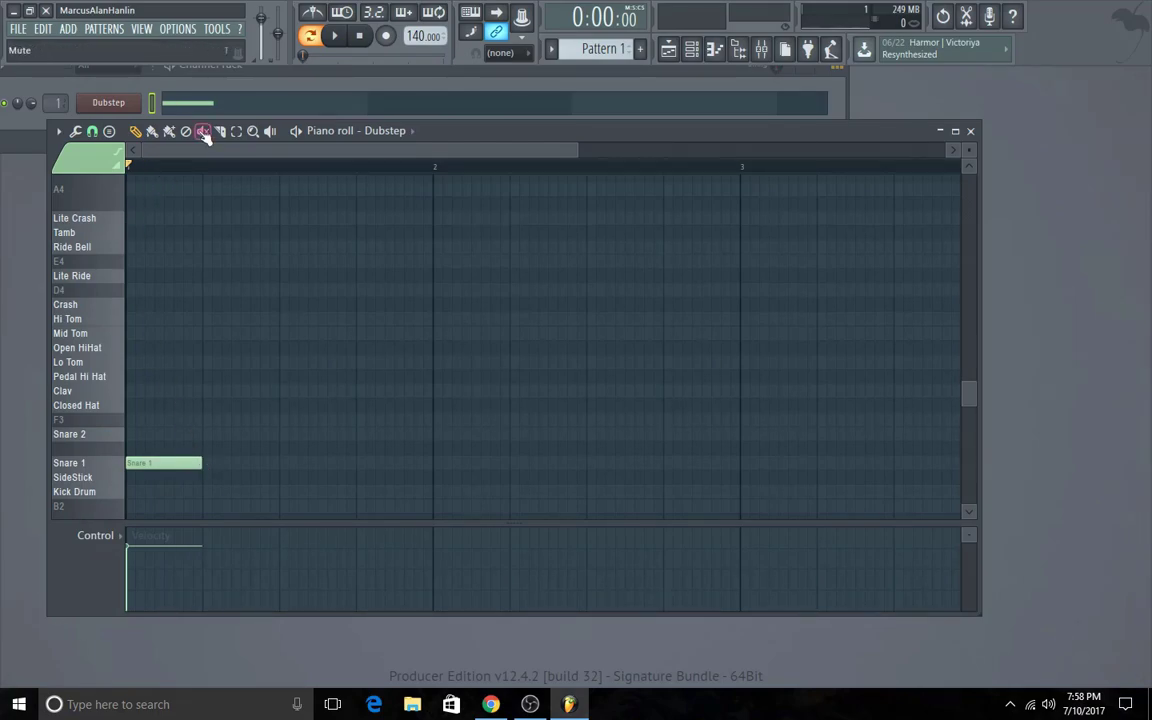
# Step: Paint repeating Snare 1 notes through bar 8, then close the piano roll
pyautogui.click(153, 131)
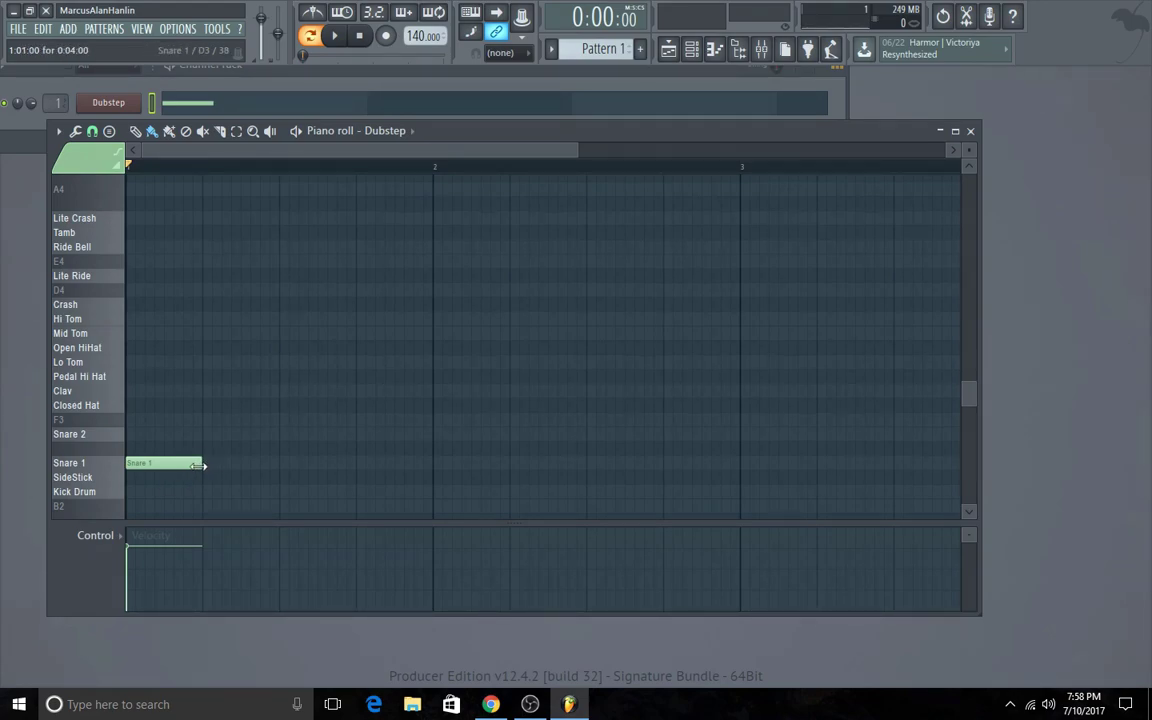
pyautogui.moveTo(210, 466)
pyautogui.mouseDown()
pyautogui.moveTo(315, 453)
pyautogui.moveTo(1006, 470)
pyautogui.moveTo(834, 452)
pyautogui.moveTo(792, 453)
pyautogui.moveTo(1023, 482)
pyautogui.moveTo(787, 486)
pyautogui.moveTo(1016, 486)
pyautogui.moveTo(863, 486)
pyautogui.moveTo(983, 483)
pyautogui.moveTo(919, 437)
pyautogui.moveTo(882, 471)
pyautogui.mouseUp()
pyautogui.moveTo(575, 158); pyautogui.dragTo(674, 170)
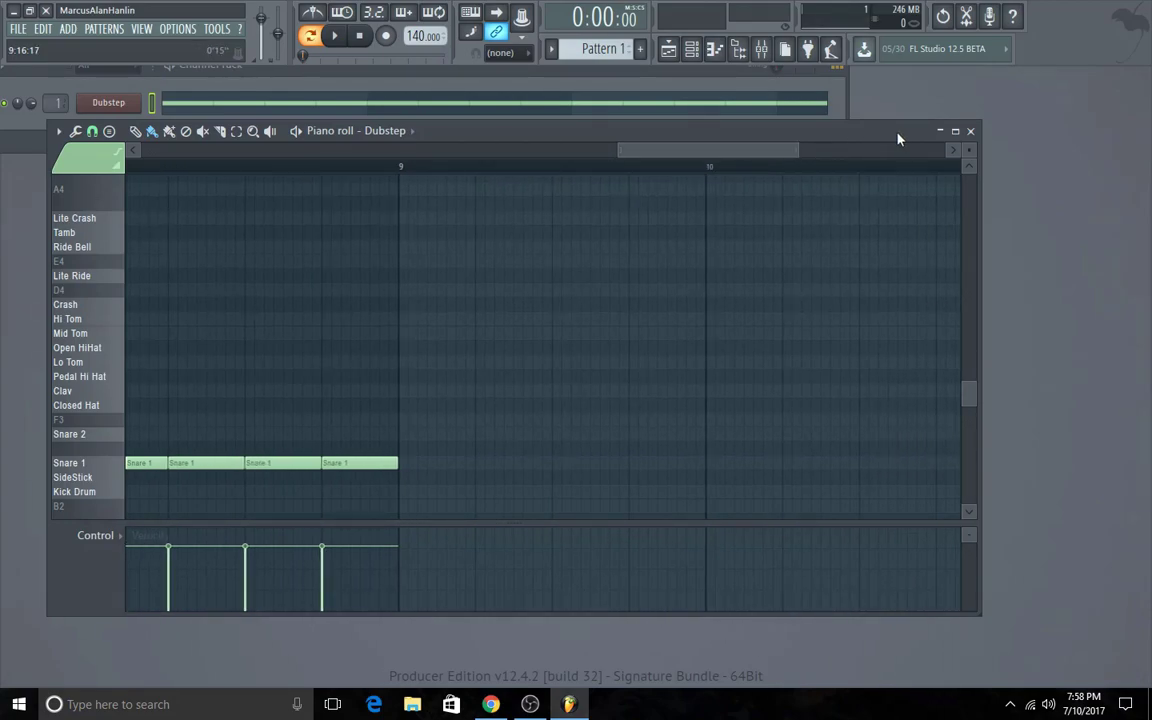
pyautogui.click(970, 133)
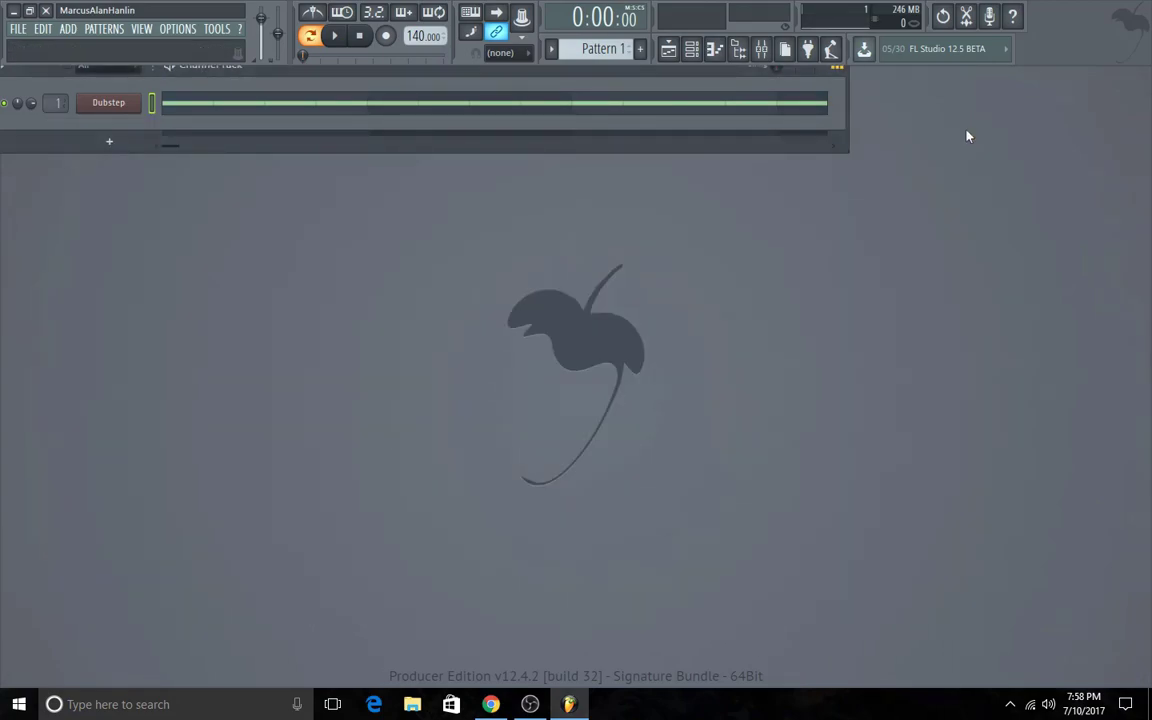
# Step: Open the Playlist and place Pattern 1 on Track 1 starting at bar 1
pyautogui.click(669, 49)
pyautogui.click(112, 149)
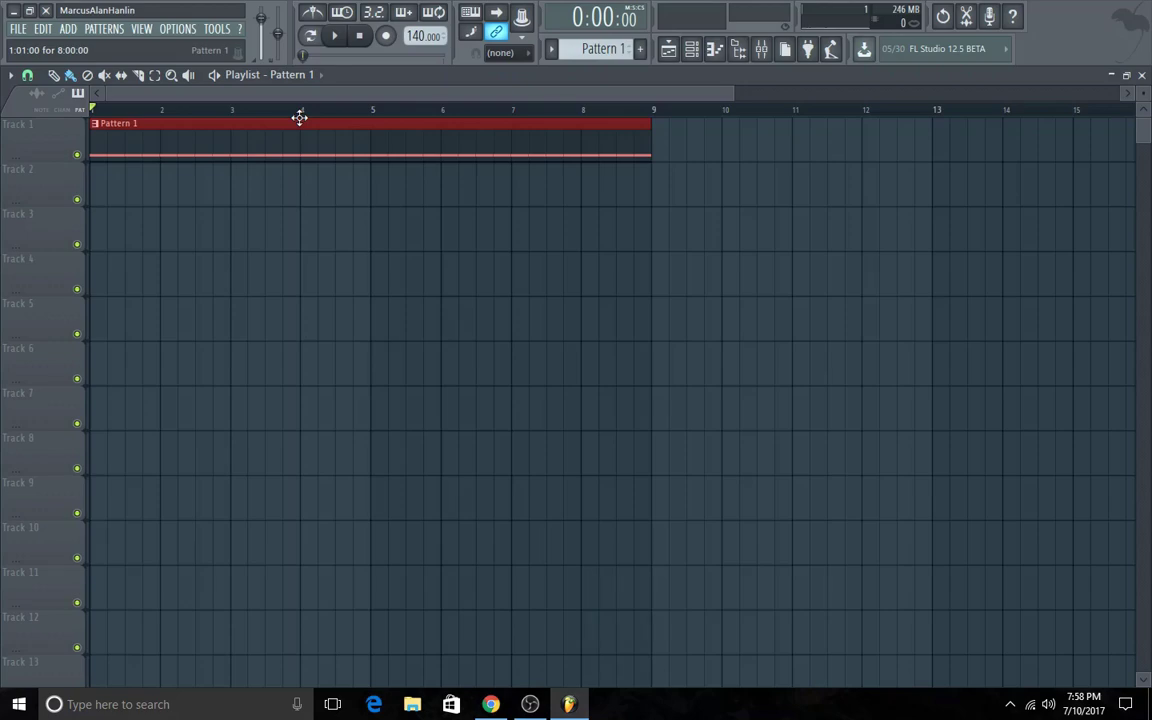
# Step: Select mixer Insert 1, preview the pattern, and load Fruity Parametric EQ 2 into slot 1
pyautogui.click(761, 48)
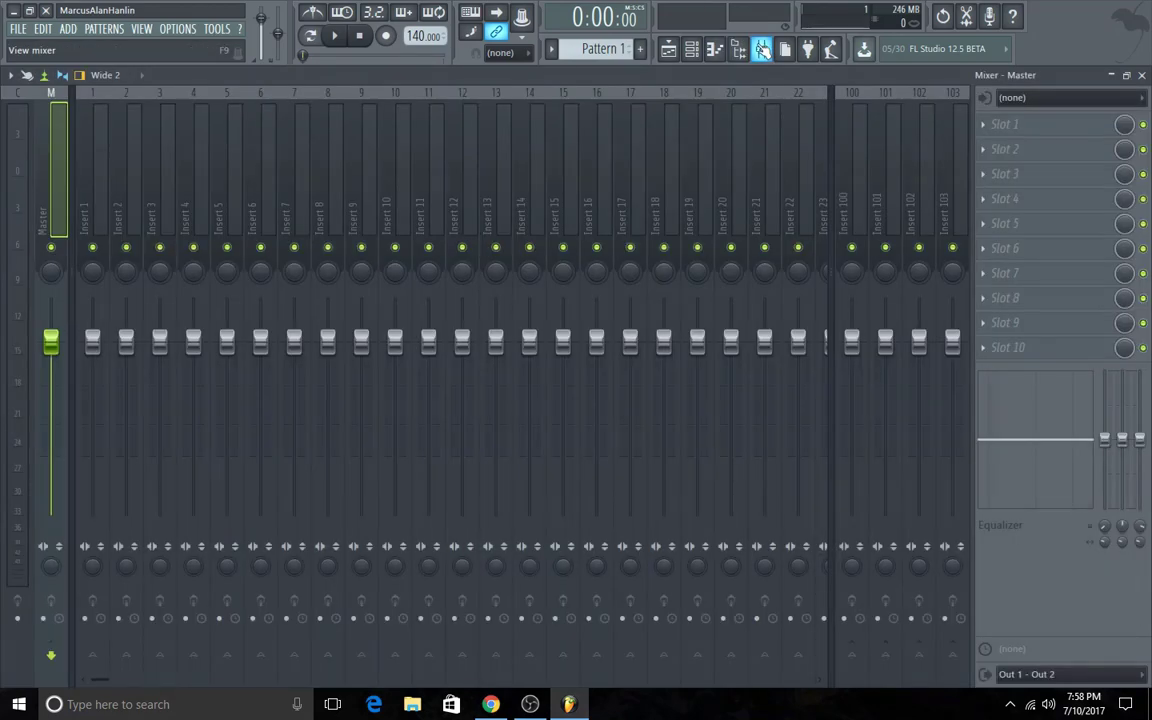
pyautogui.click(91, 192)
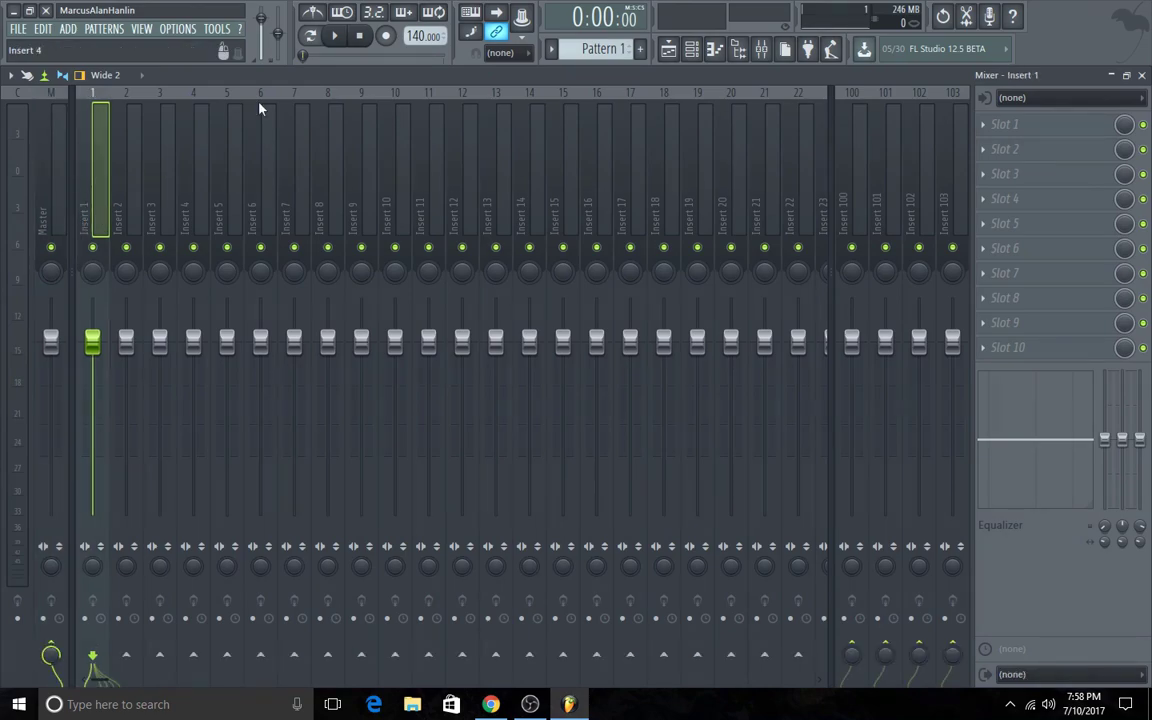
pyautogui.click(338, 36)
pyautogui.click(359, 36)
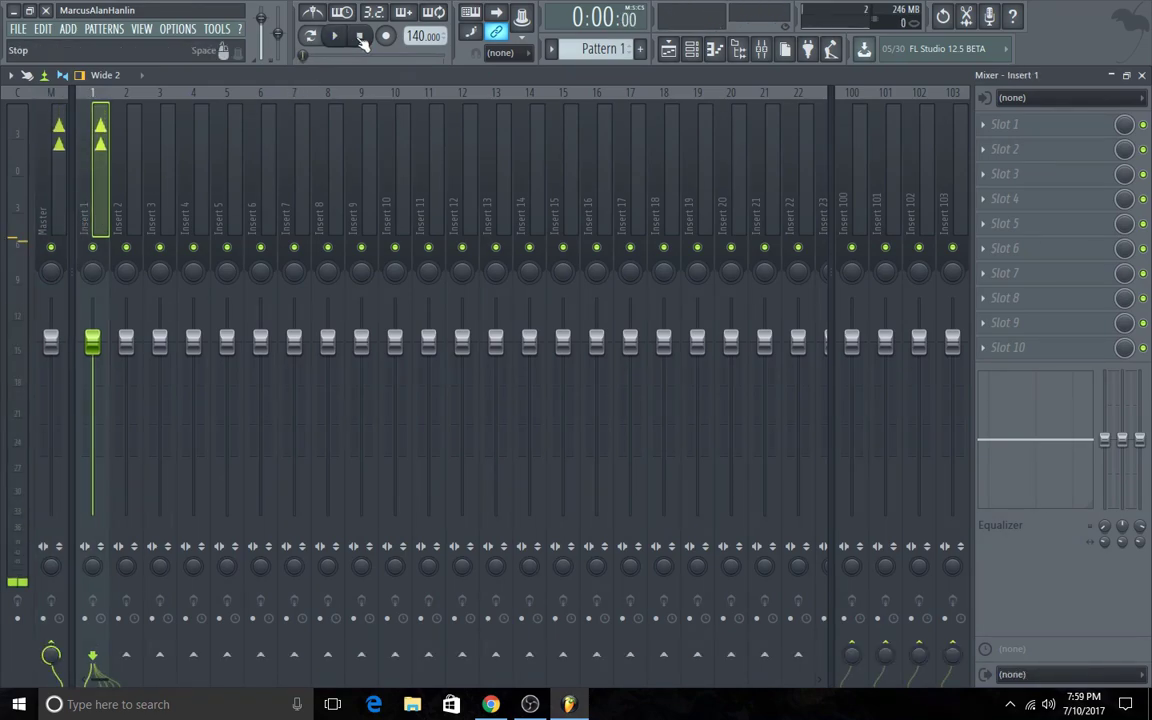
pyautogui.click(1010, 127)
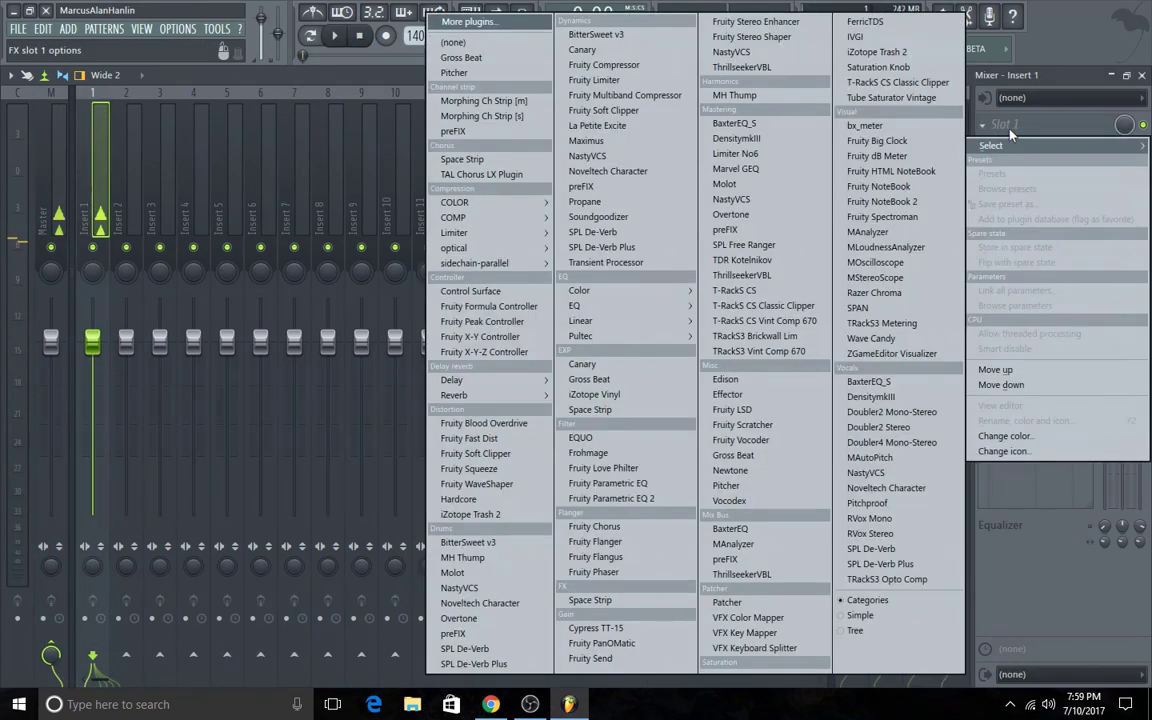
pyautogui.click(605, 498)
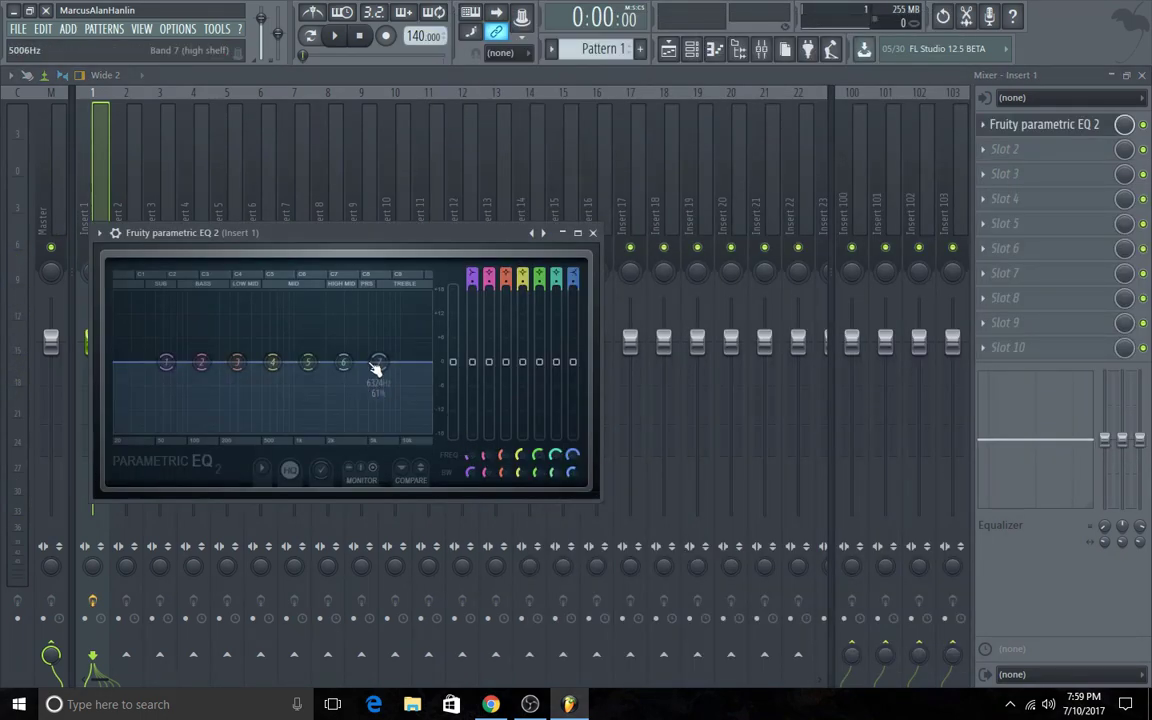
# Step: Make band 7 a high-shelf cut with 82% slope, positioned near 20 kHz
pyautogui.moveTo(380, 362); pyautogui.dragTo(428, 432)
pyautogui.moveTo(572, 478); pyautogui.dragTo(572, 462)
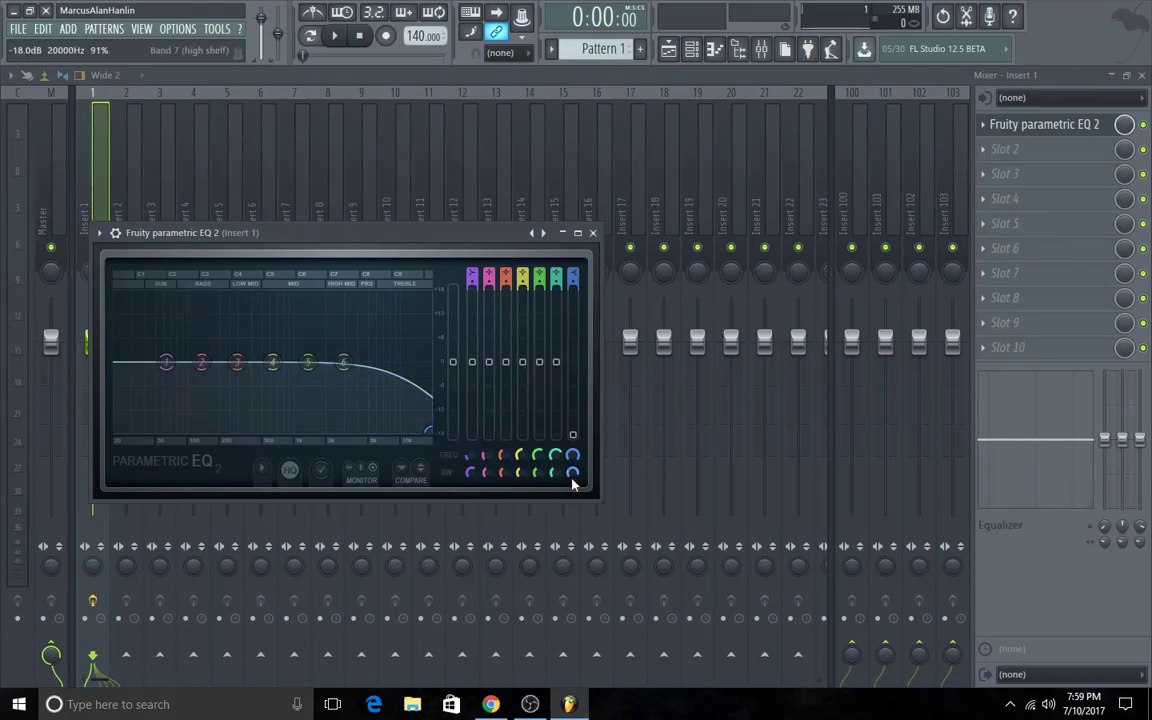
pyautogui.moveTo(572, 476); pyautogui.dragTo(576, 460)
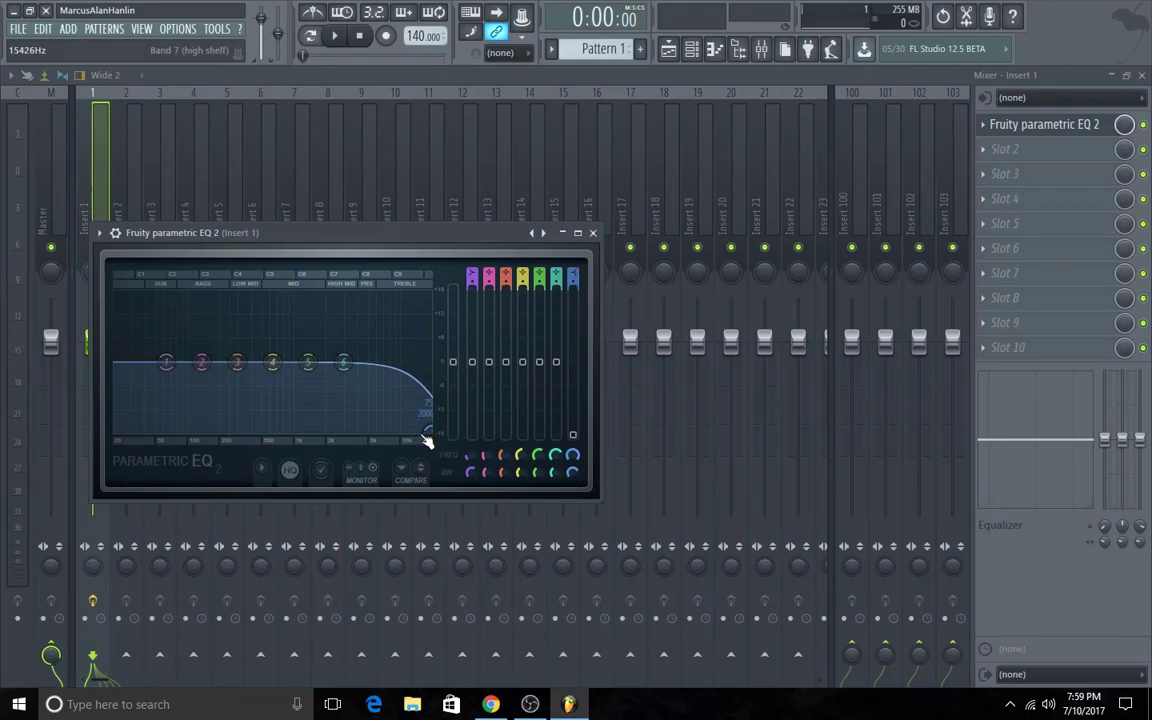
pyautogui.moveTo(428, 428); pyautogui.dragTo(368, 419)
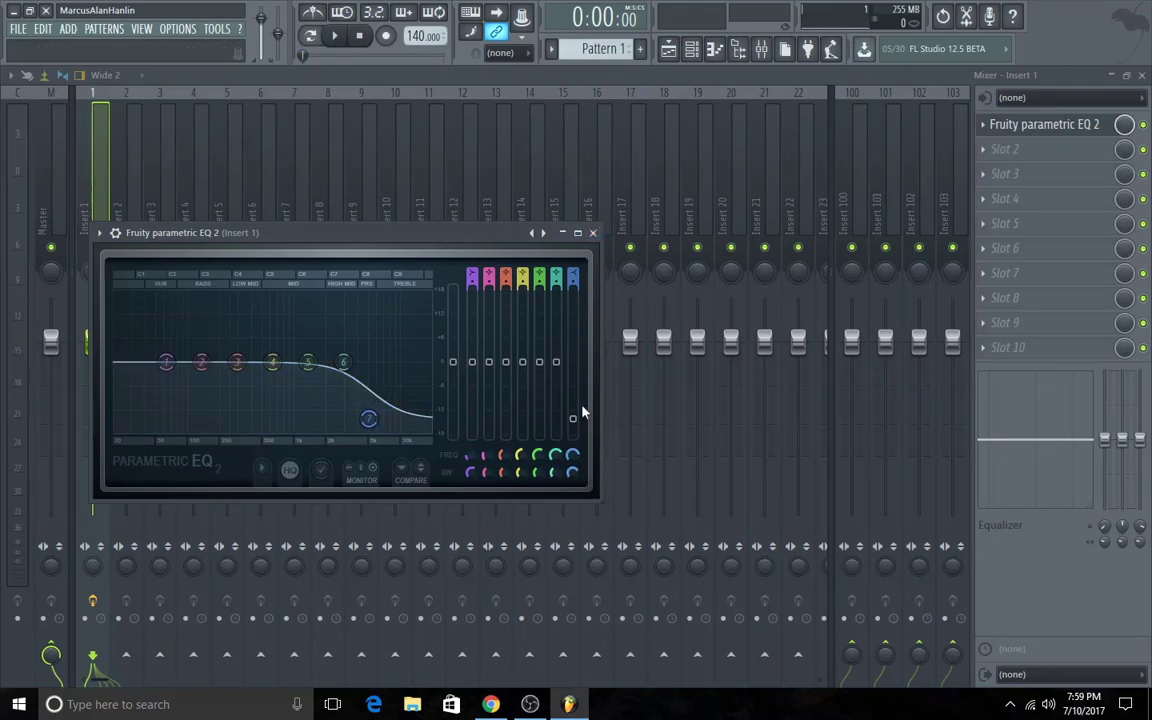
pyautogui.hotkey('ctrl', 'z')
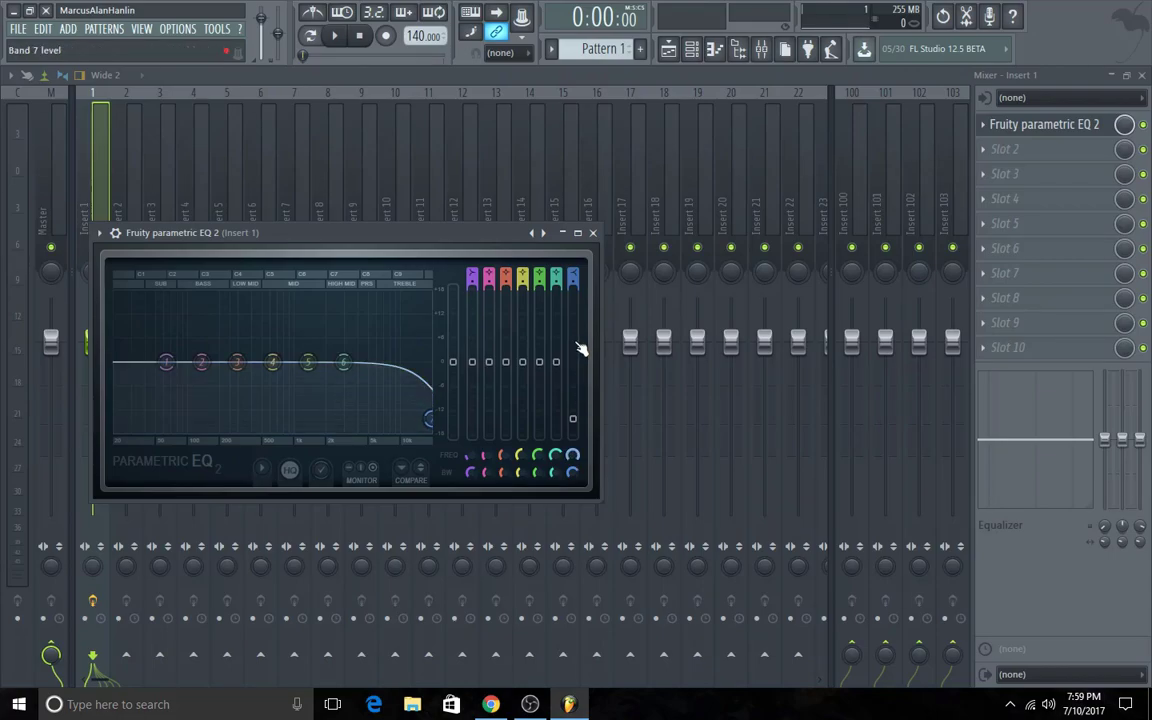
# Step: Close the EQ and load Fruity Reeverb 2 into Insert 1's second slot
pyautogui.click(593, 233)
pyautogui.click(1005, 149)
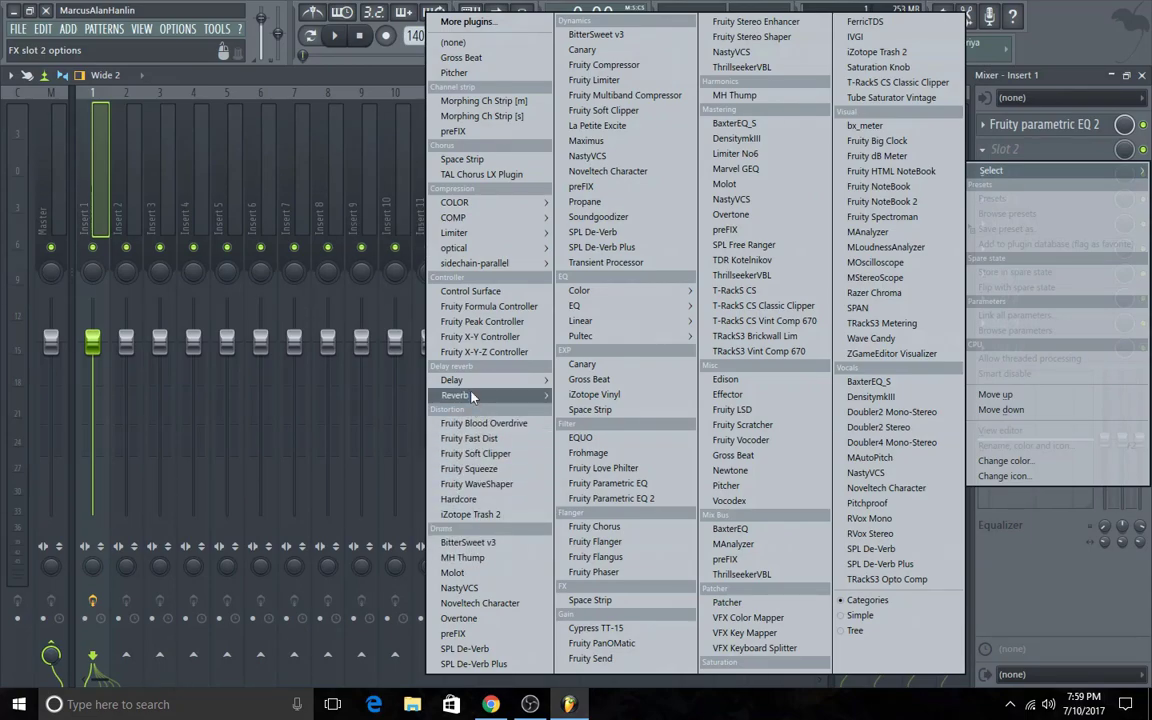
pyautogui.moveTo(479, 398)
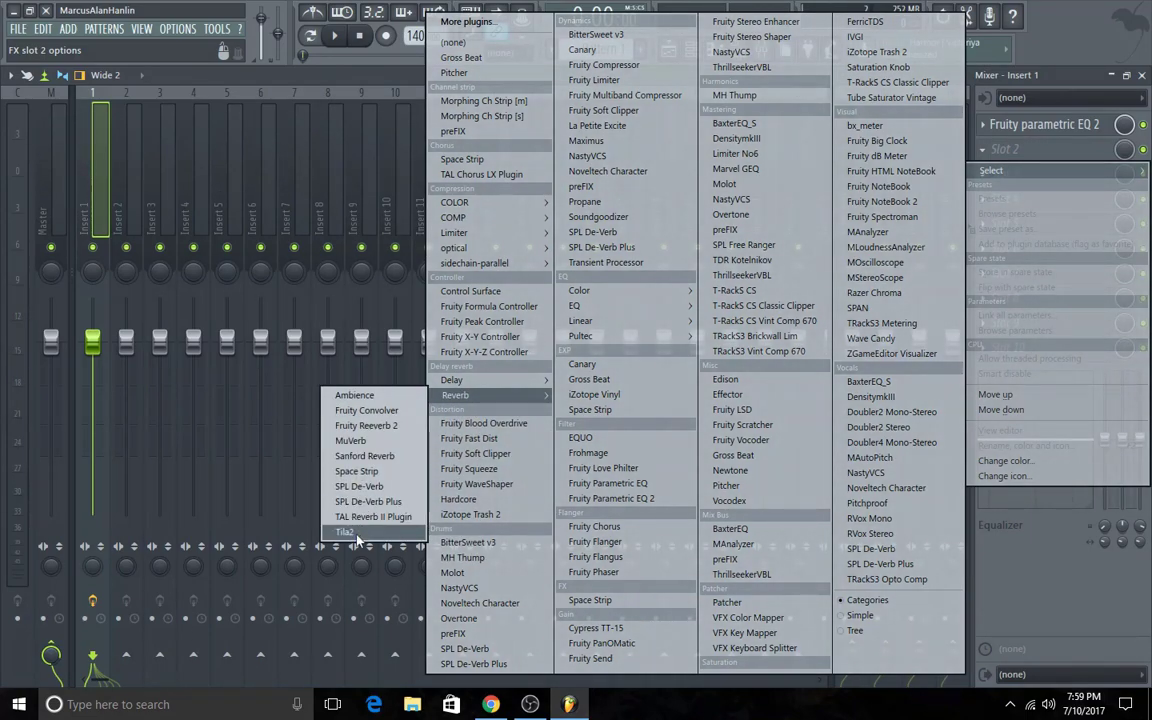
pyautogui.click(347, 518)
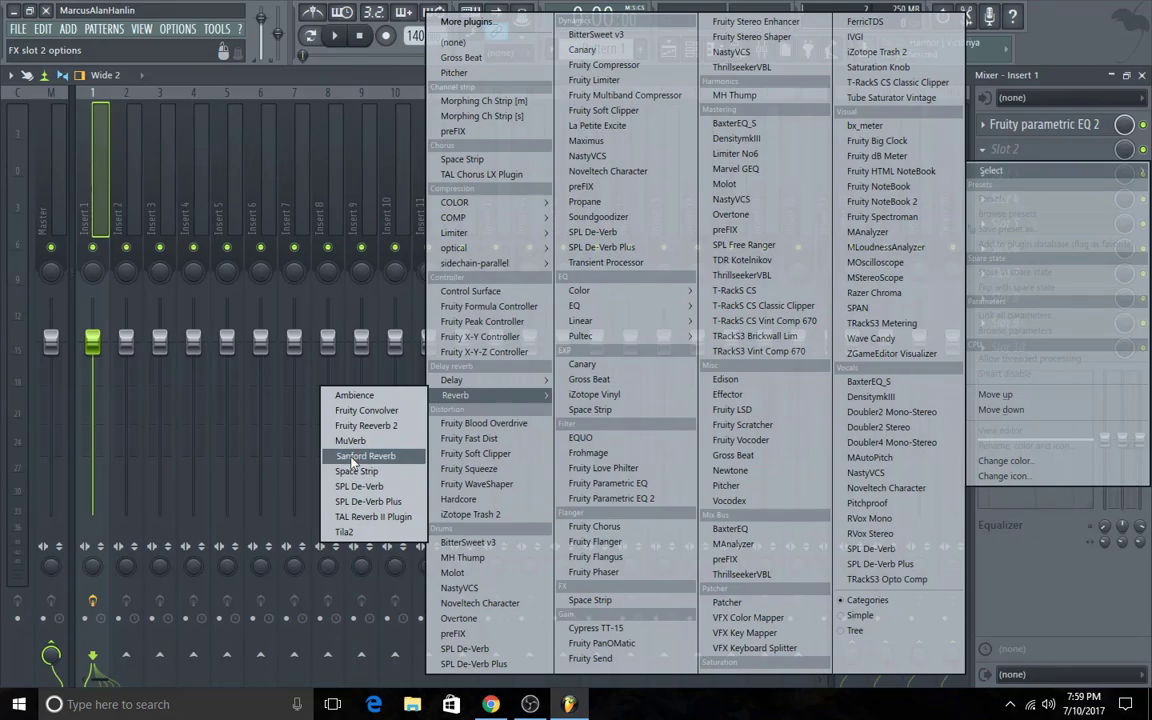
pyautogui.click(360, 426)
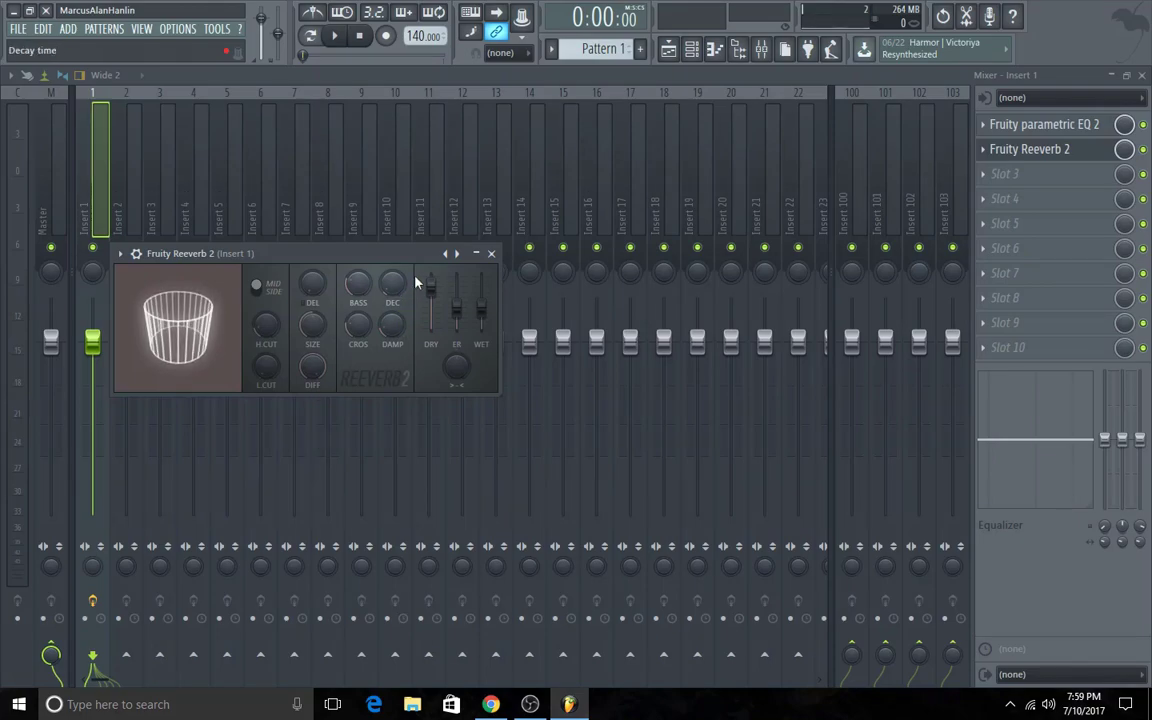
# Step: Apply the Default reverb preset and move the reverb window lower right
pyautogui.rightClick(456, 258)
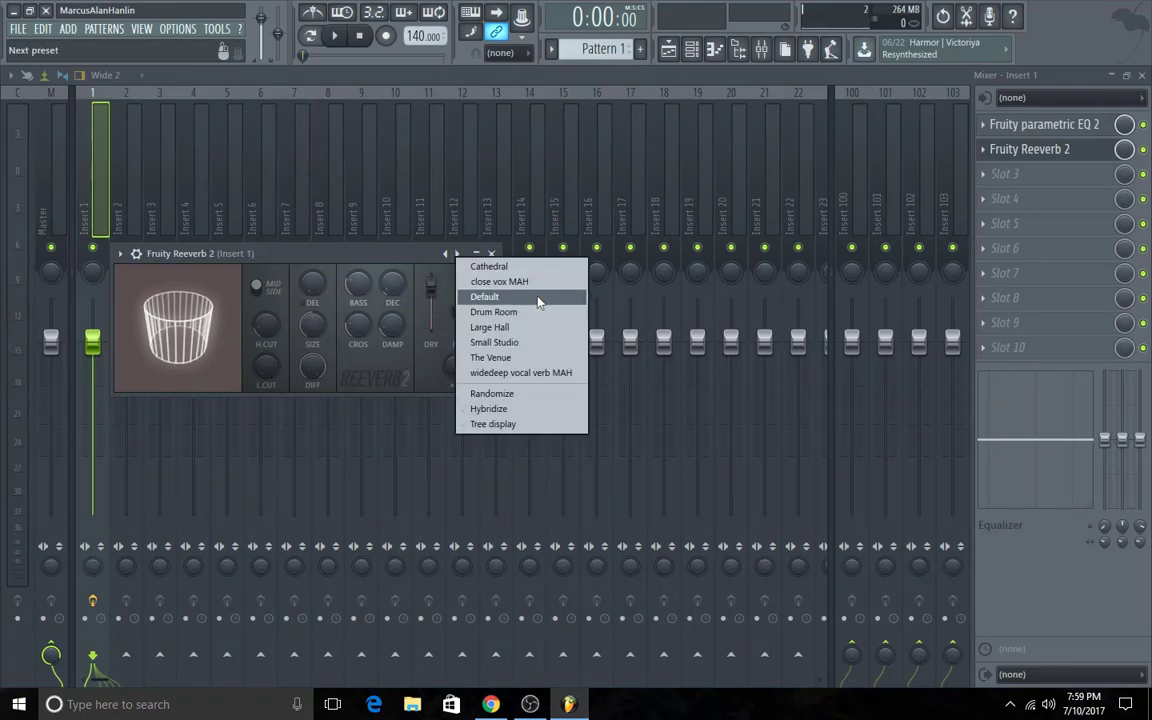
pyautogui.click(525, 328)
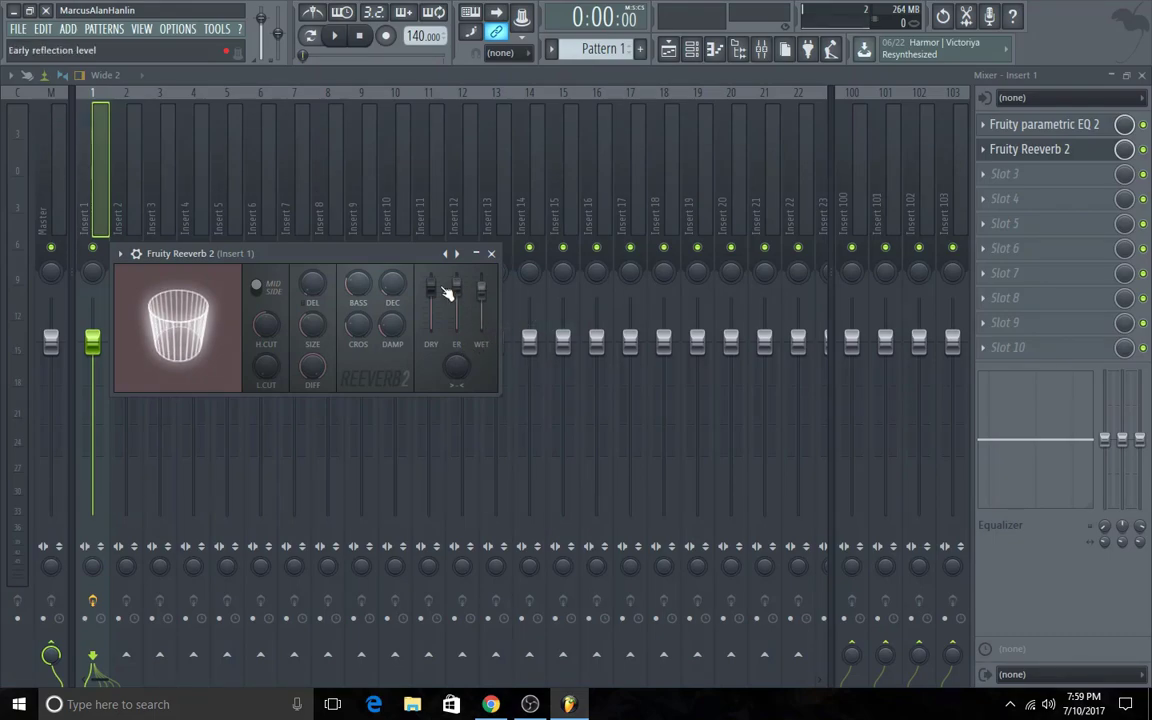
pyautogui.moveTo(354, 262); pyautogui.dragTo(582, 369)
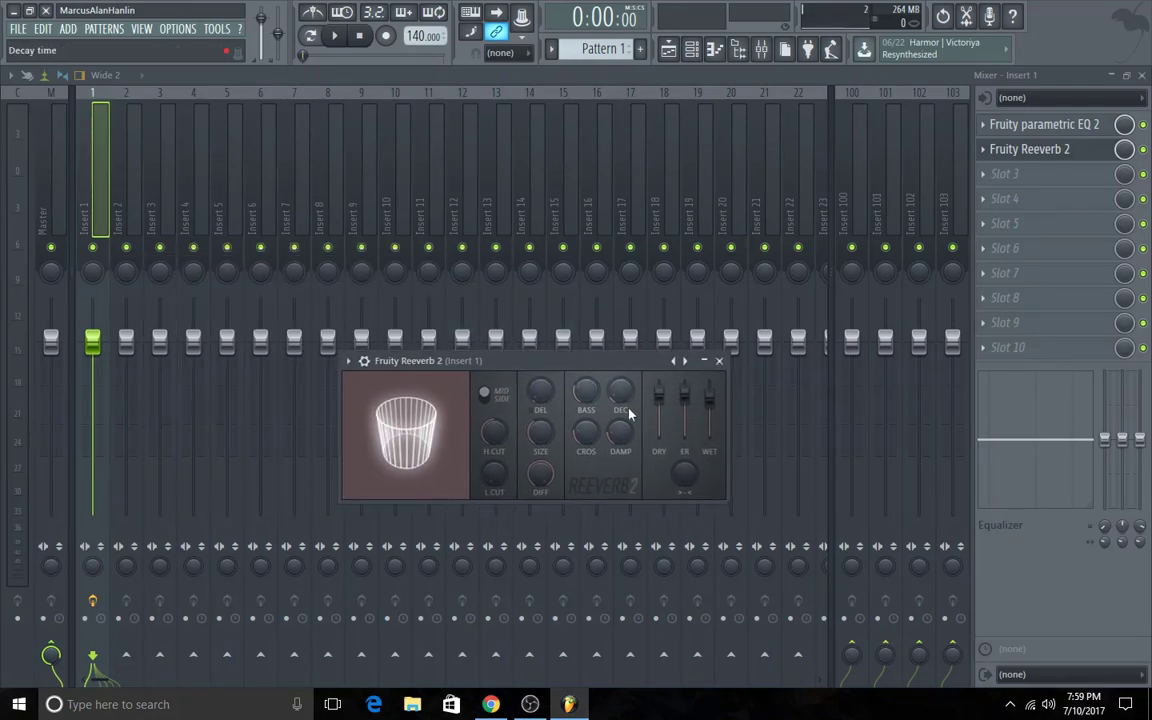
# Step: Zoom the Playlist to bars 1–9 and select that time range on the ruler
pyautogui.click(670, 52)
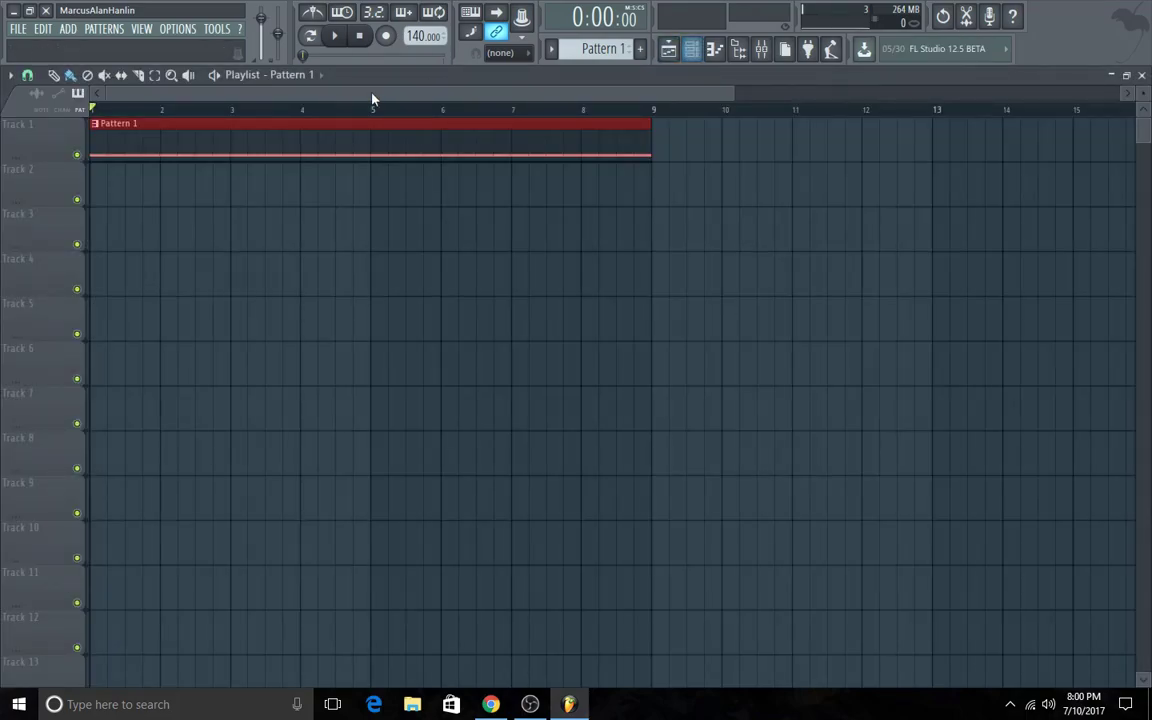
pyautogui.click(171, 79)
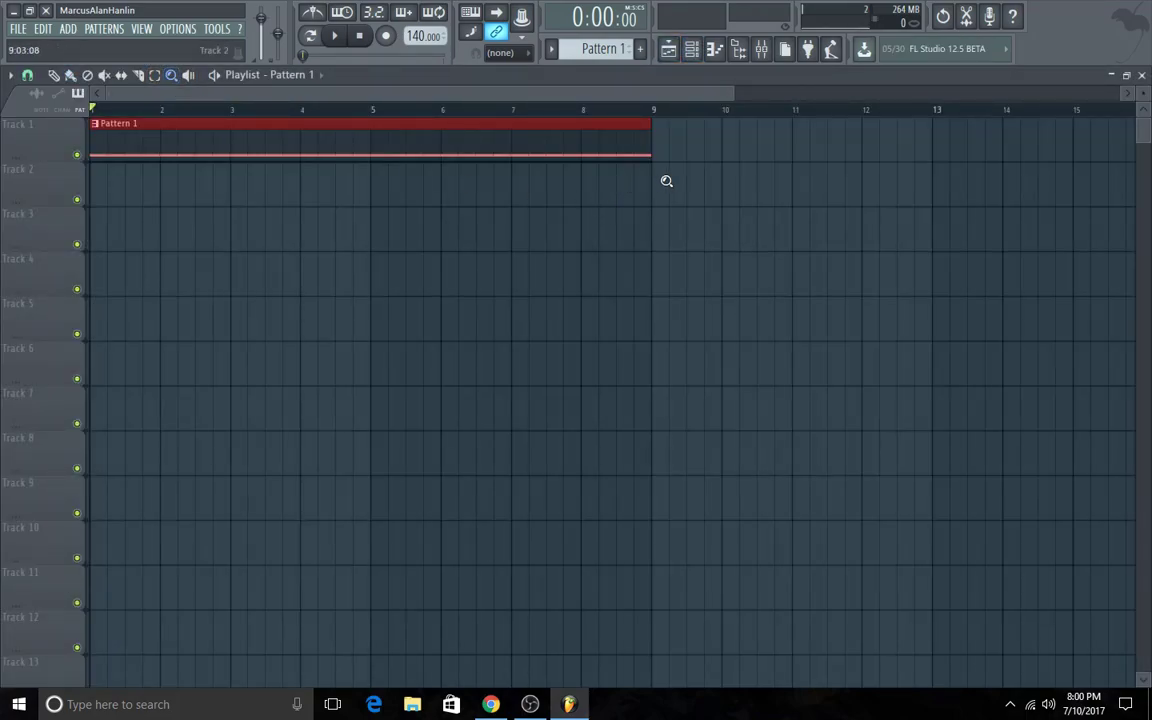
pyautogui.moveTo(665, 180); pyautogui.dragTo(3, 113)
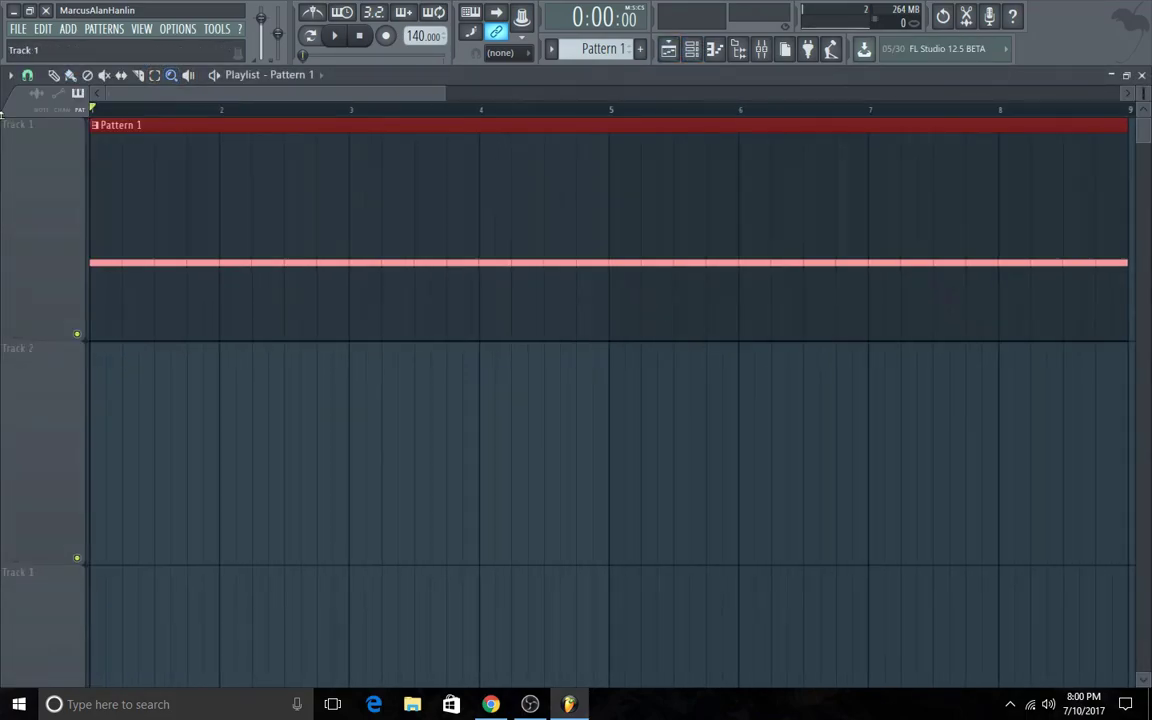
pyautogui.click(155, 77)
pyautogui.moveTo(1132, 112); pyautogui.dragTo(77, 162)
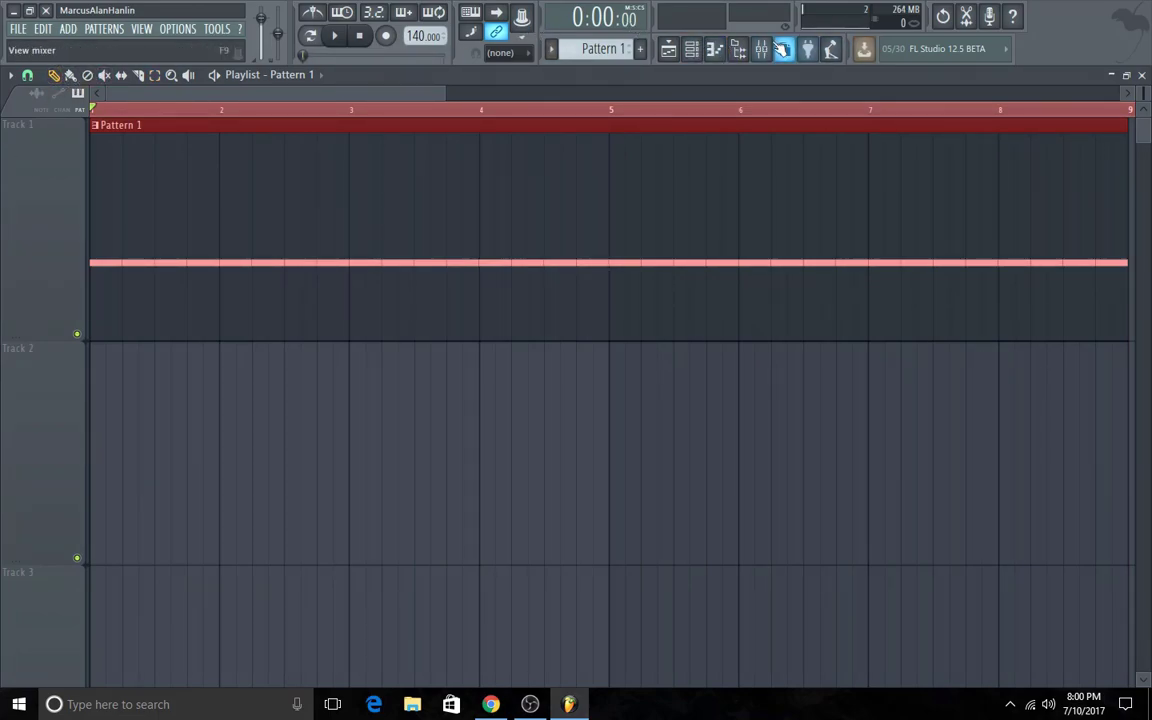
# Step: Reopen Insert 1's Parametric EQ 2, lower the band 7 frequency, and create its automation clip
pyautogui.click(738, 48)
pyautogui.click(1046, 124)
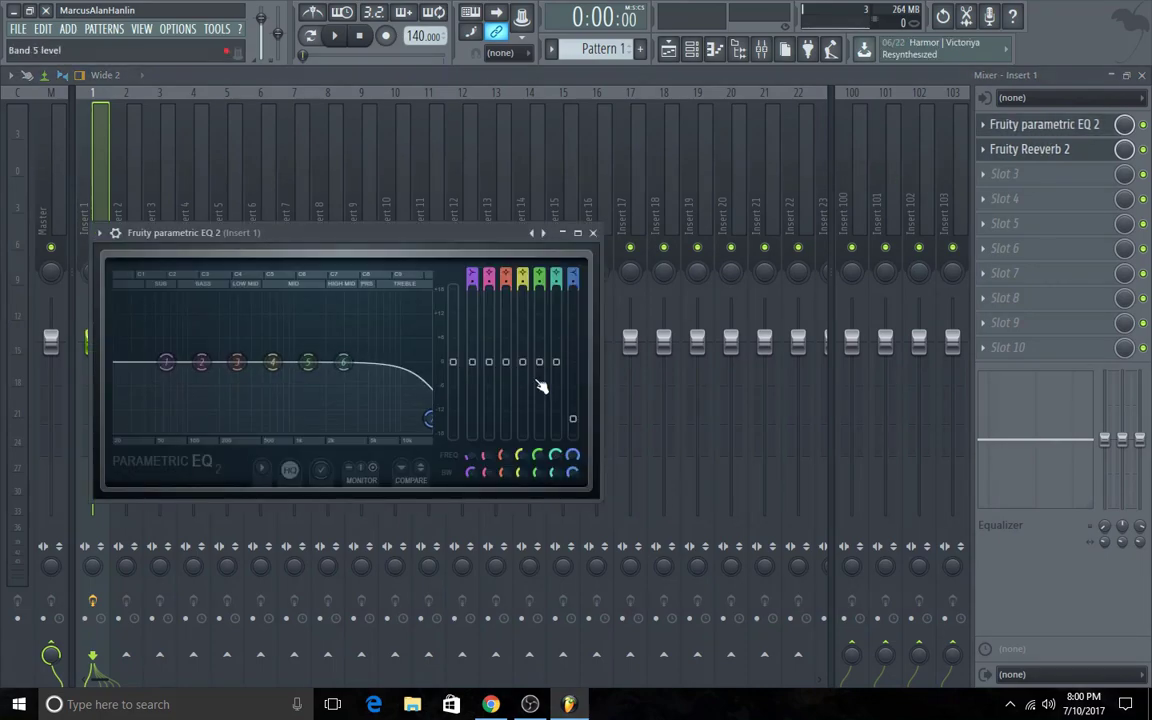
pyautogui.moveTo(430, 418); pyautogui.dragTo(578, 457)
pyautogui.rightClick(578, 457)
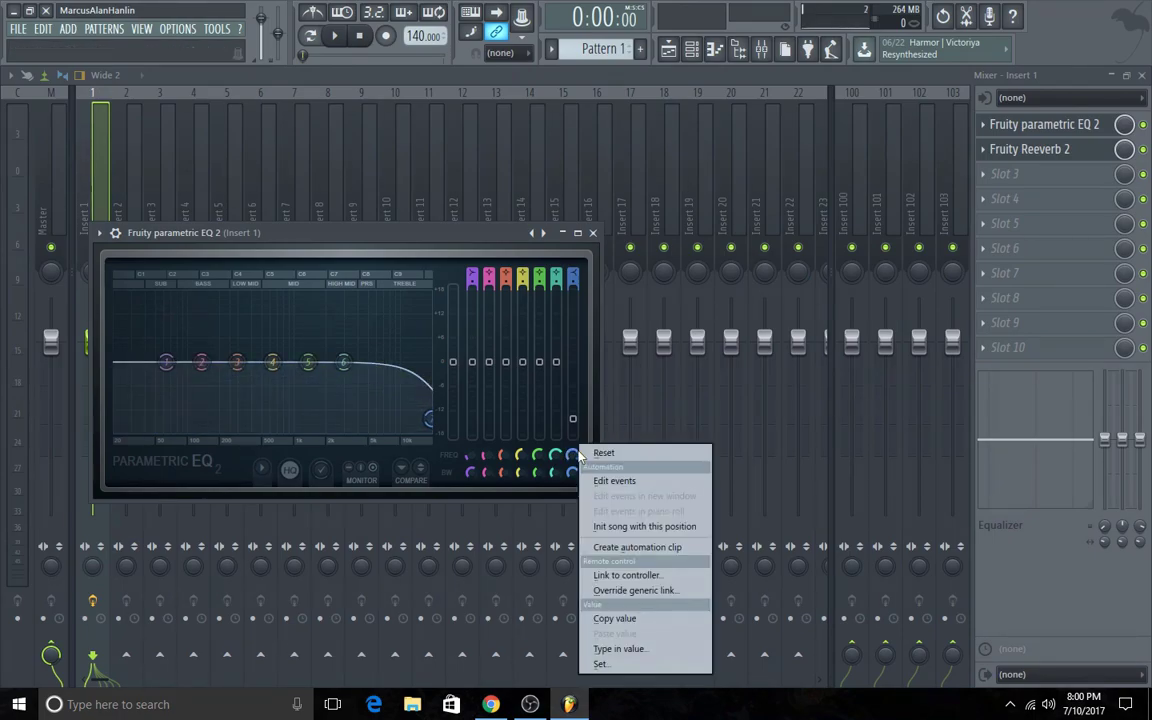
pyautogui.click(620, 548)
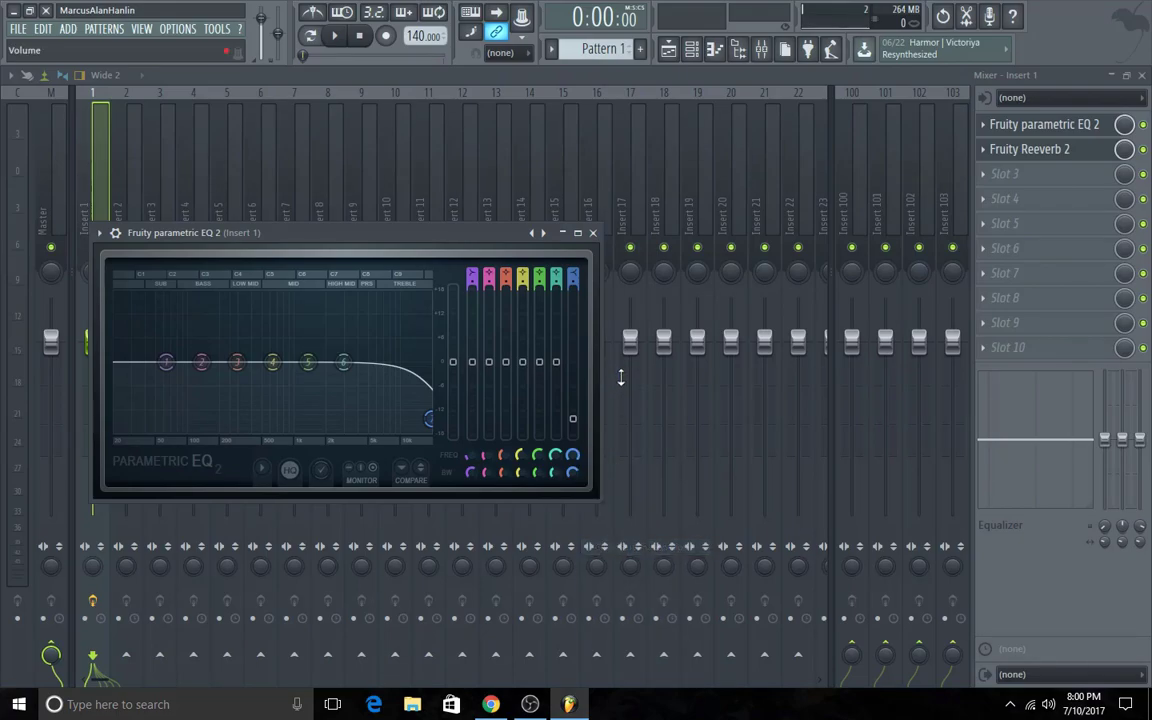
# Step: Close the EQ, lower the reverb dry level while listening, and automate the Reeverb 2 wet level
pyautogui.click(592, 233)
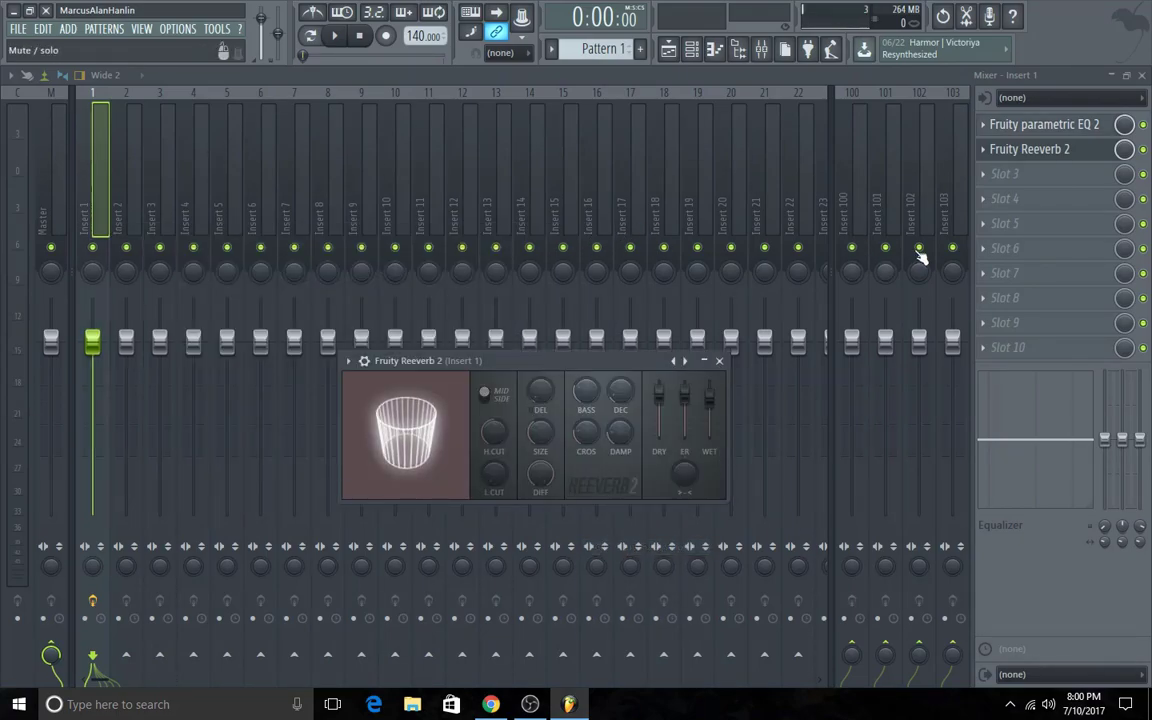
pyautogui.rightClick(661, 401)
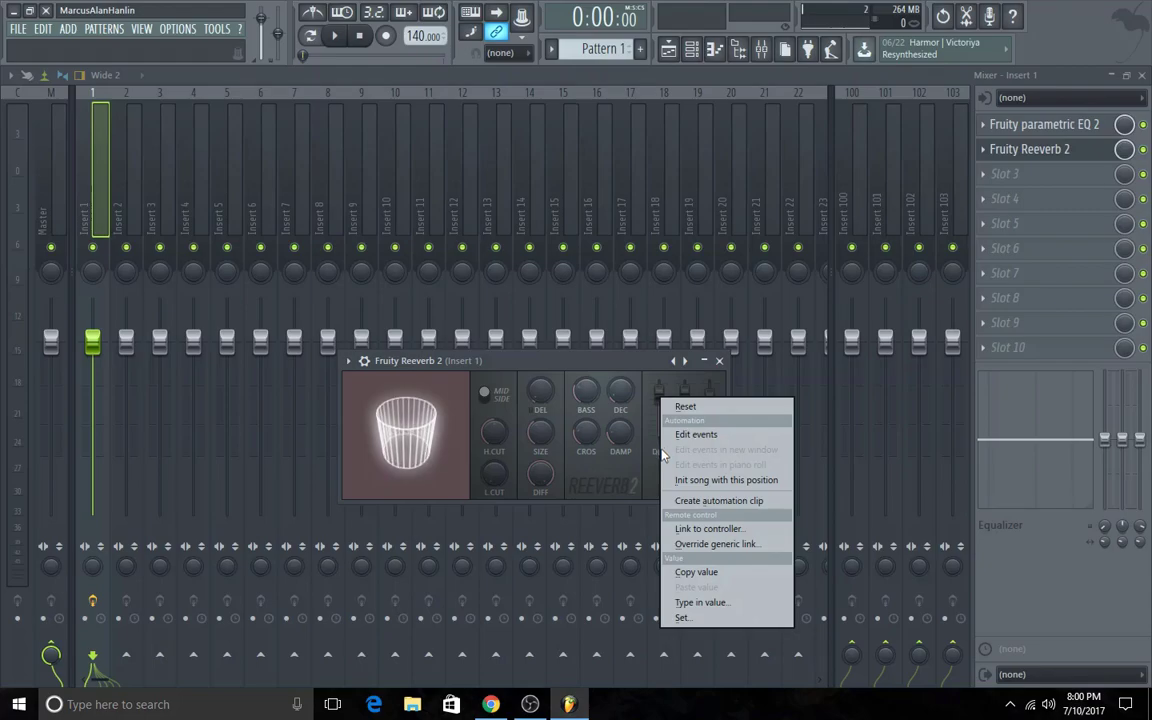
pyautogui.click(686, 502)
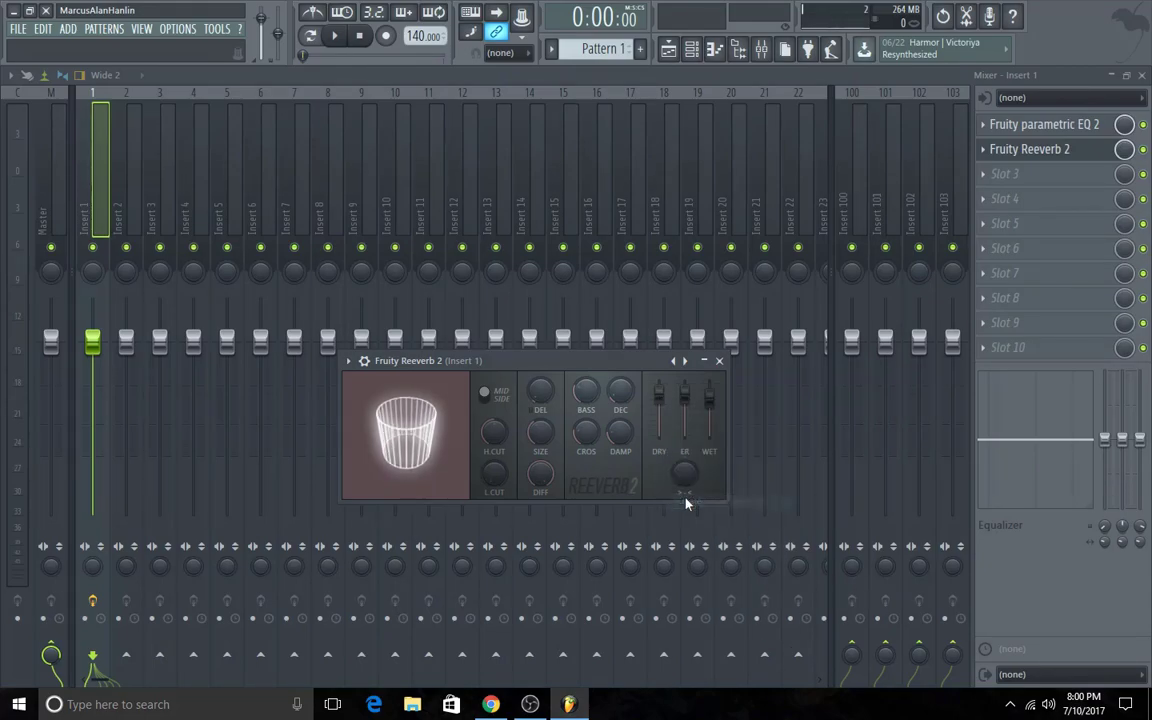
pyautogui.rightClick(712, 410)
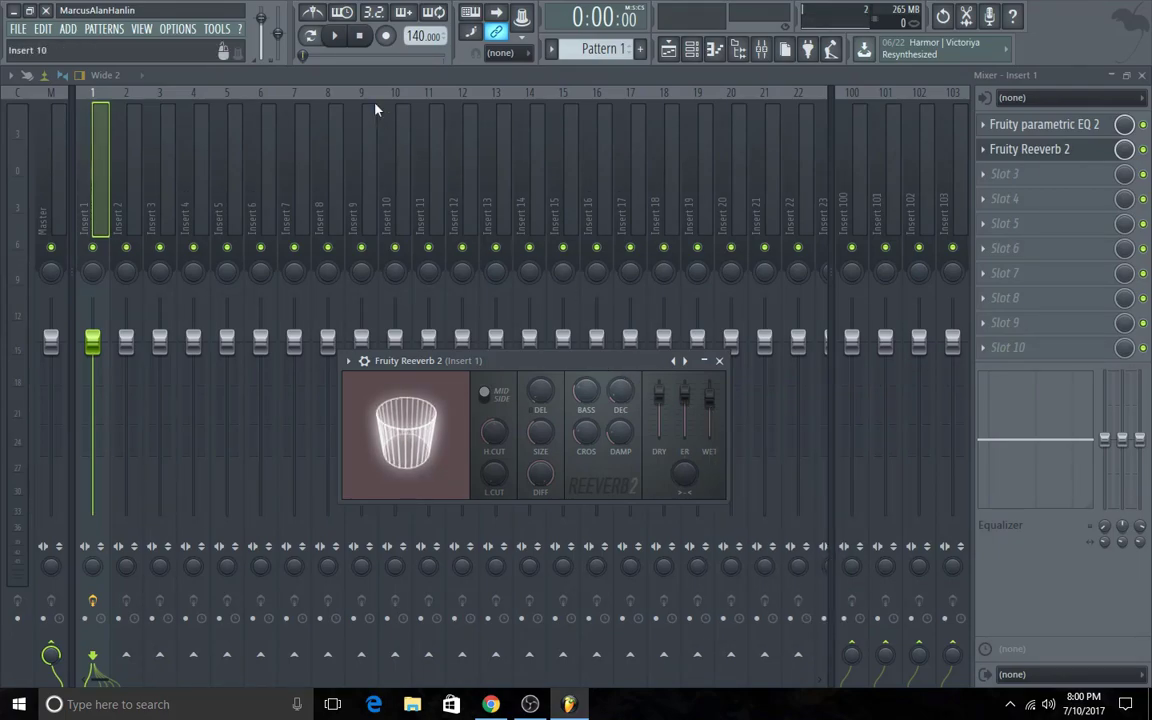
pyautogui.click(334, 35)
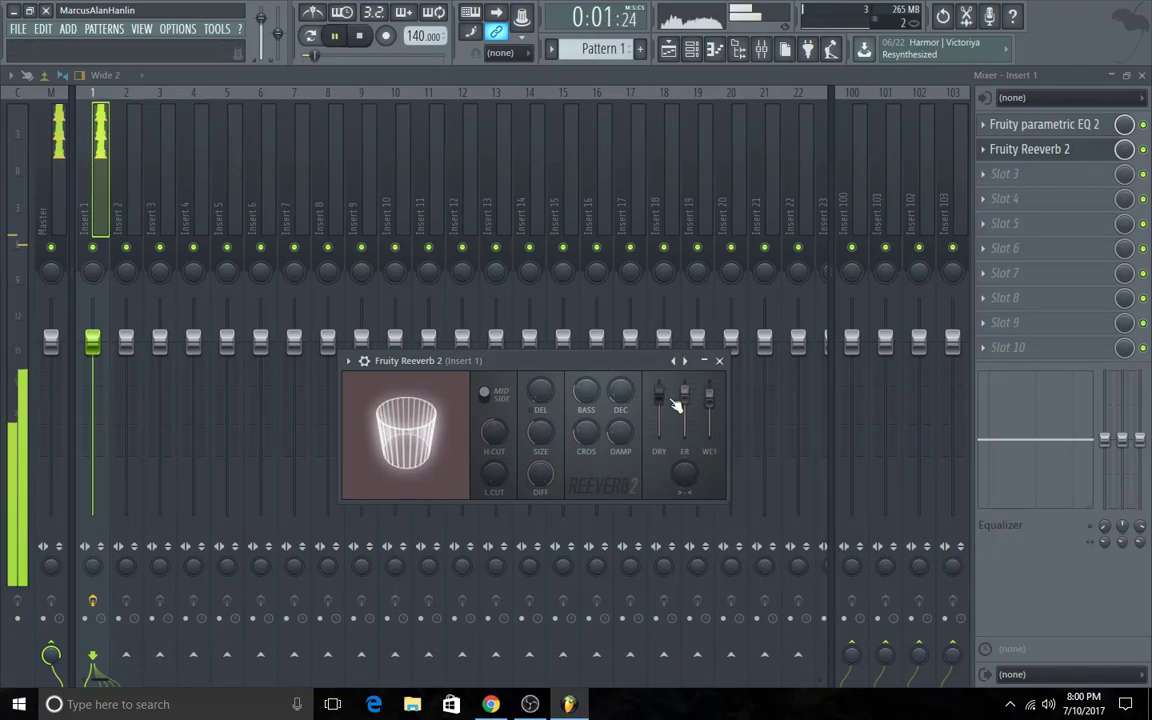
pyautogui.moveTo(659, 392); pyautogui.dragTo(659, 432)
pyautogui.rightClick(662, 440)
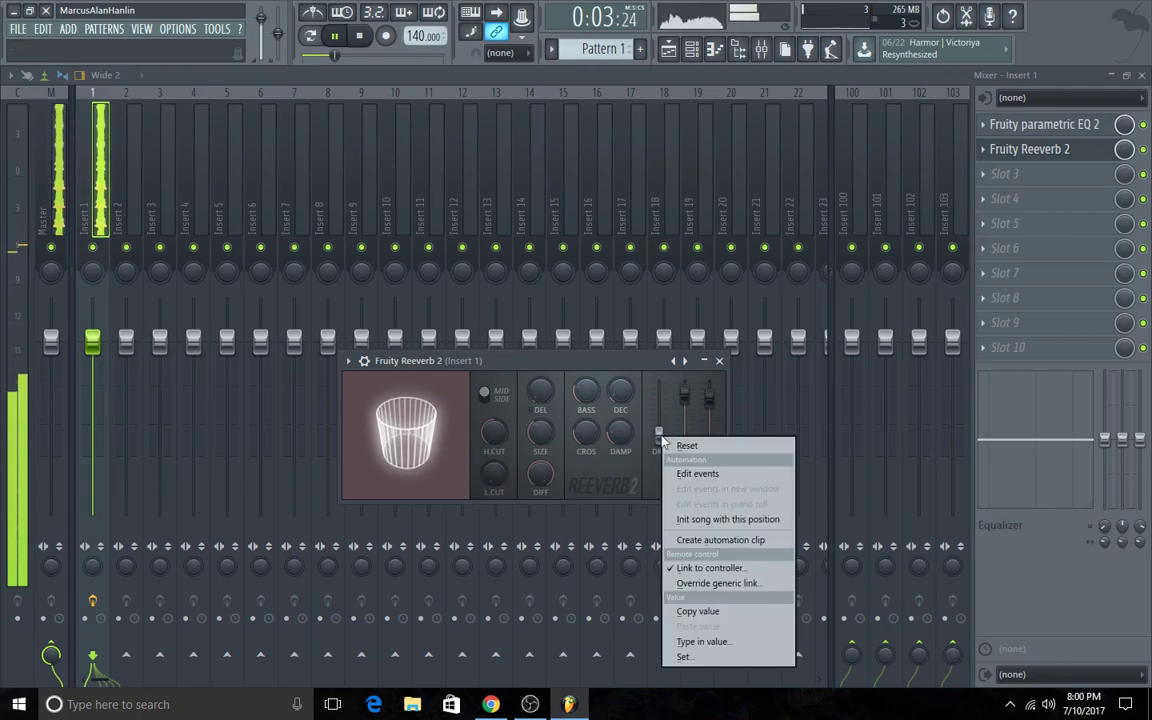
pyautogui.click(687, 445)
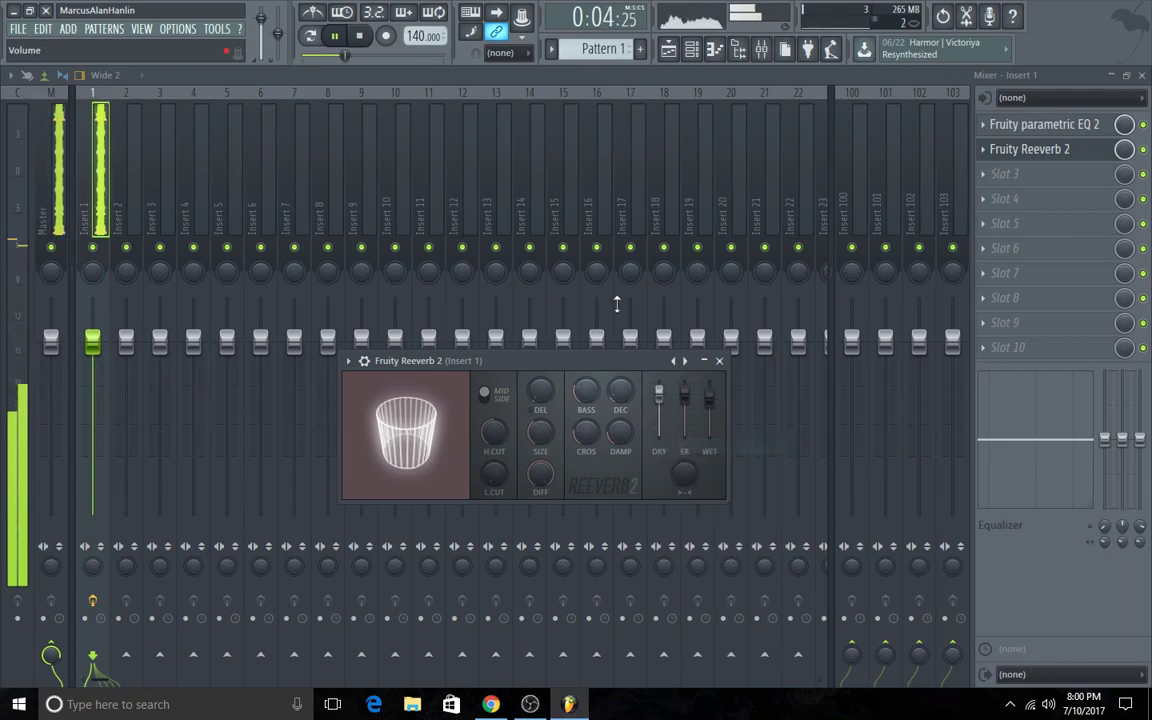
pyautogui.click(357, 46)
pyautogui.rightClick(721, 404)
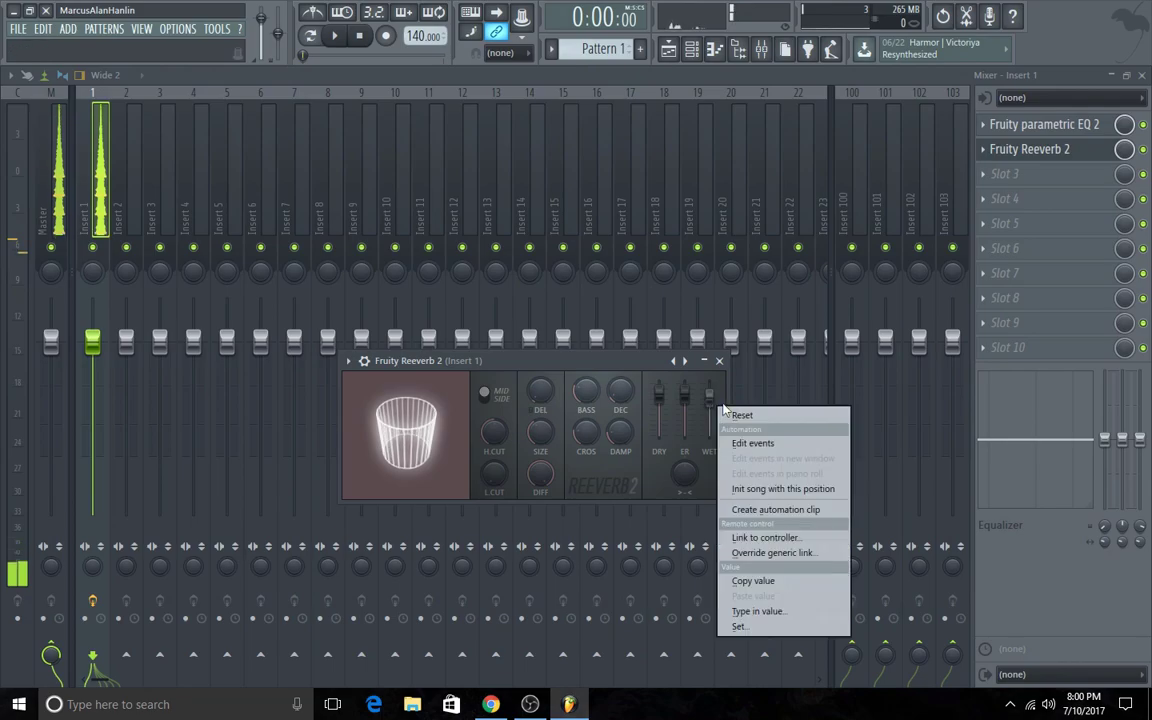
pyautogui.click(760, 509)
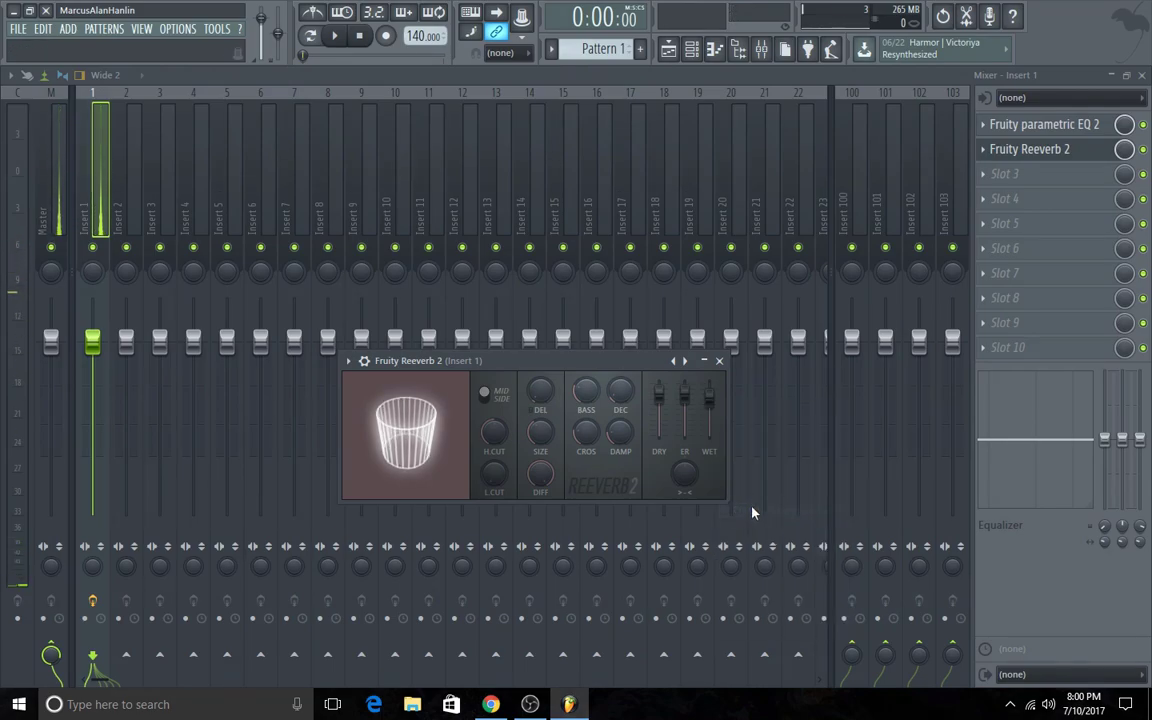
# Step: Create an automation clip for Reeverb 2 stereo separation, then close the reverb window
pyautogui.moveTo(688, 474); pyautogui.dragTo(688, 520)
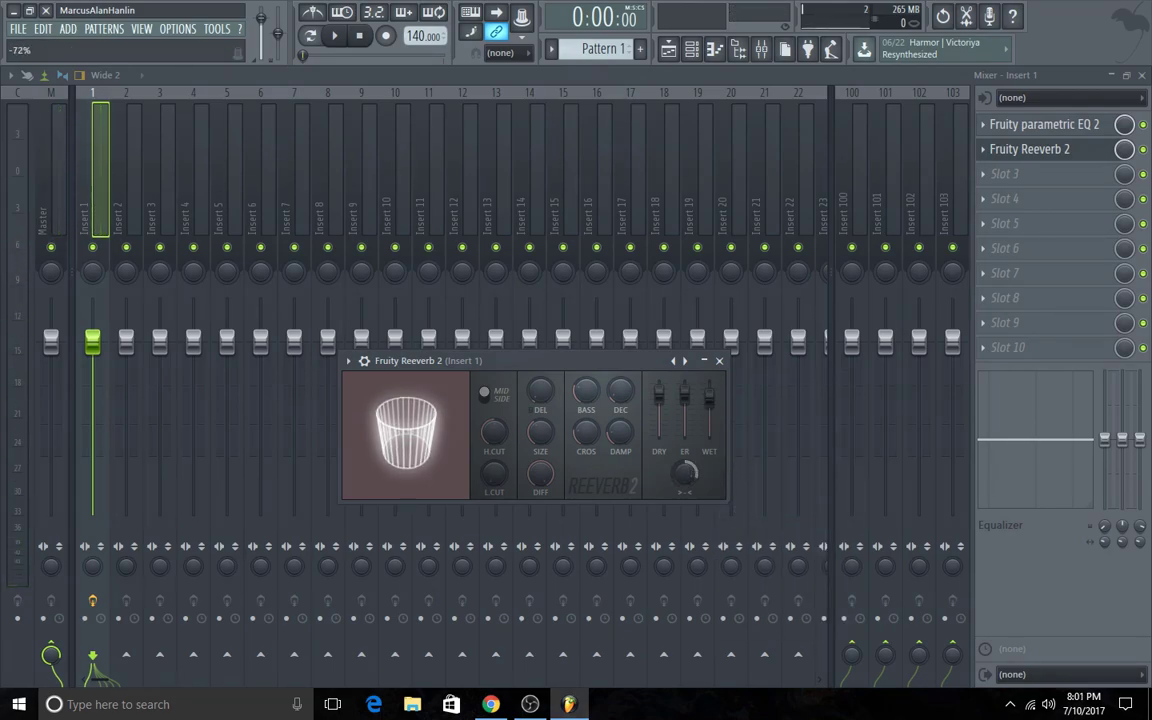
pyautogui.moveTo(620, 431); pyautogui.dragTo(620, 406)
pyautogui.rightClick(688, 478)
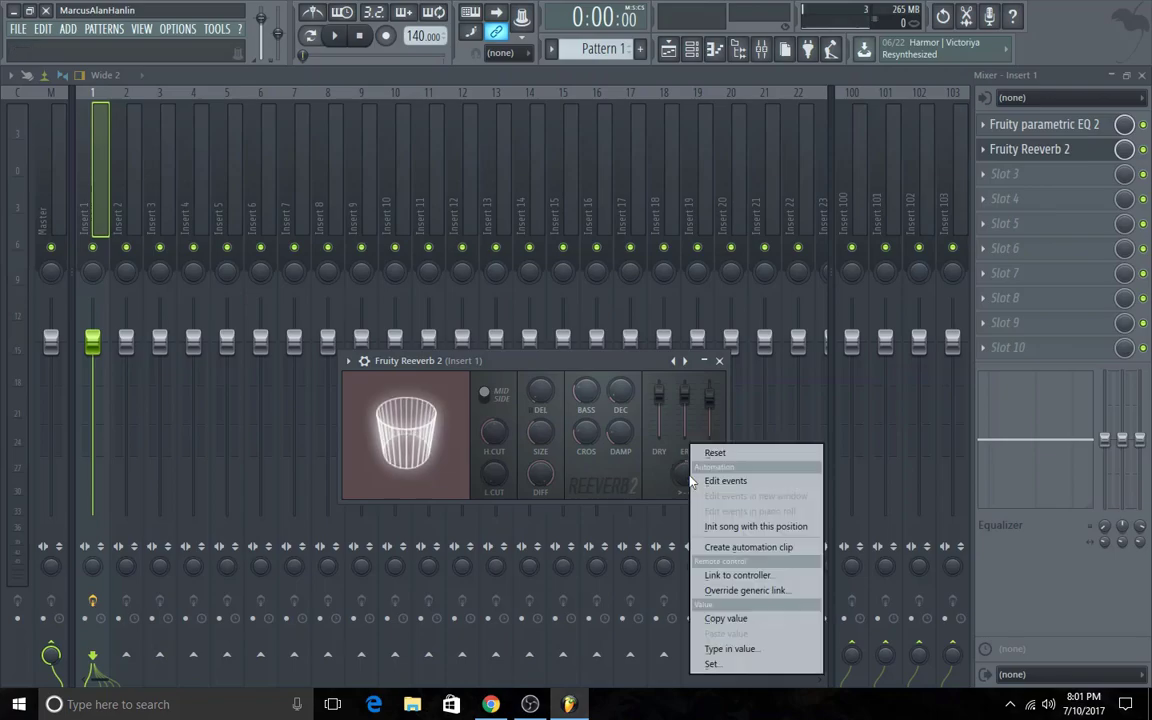
pyautogui.click(727, 547)
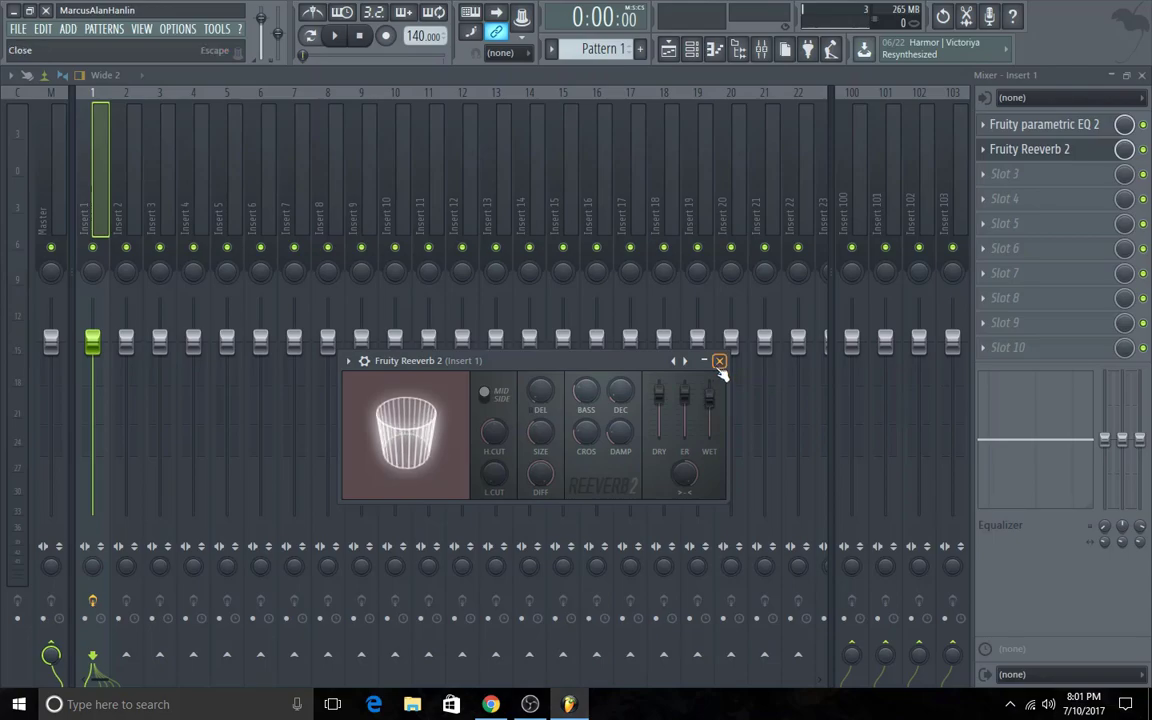
pyautogui.click(719, 362)
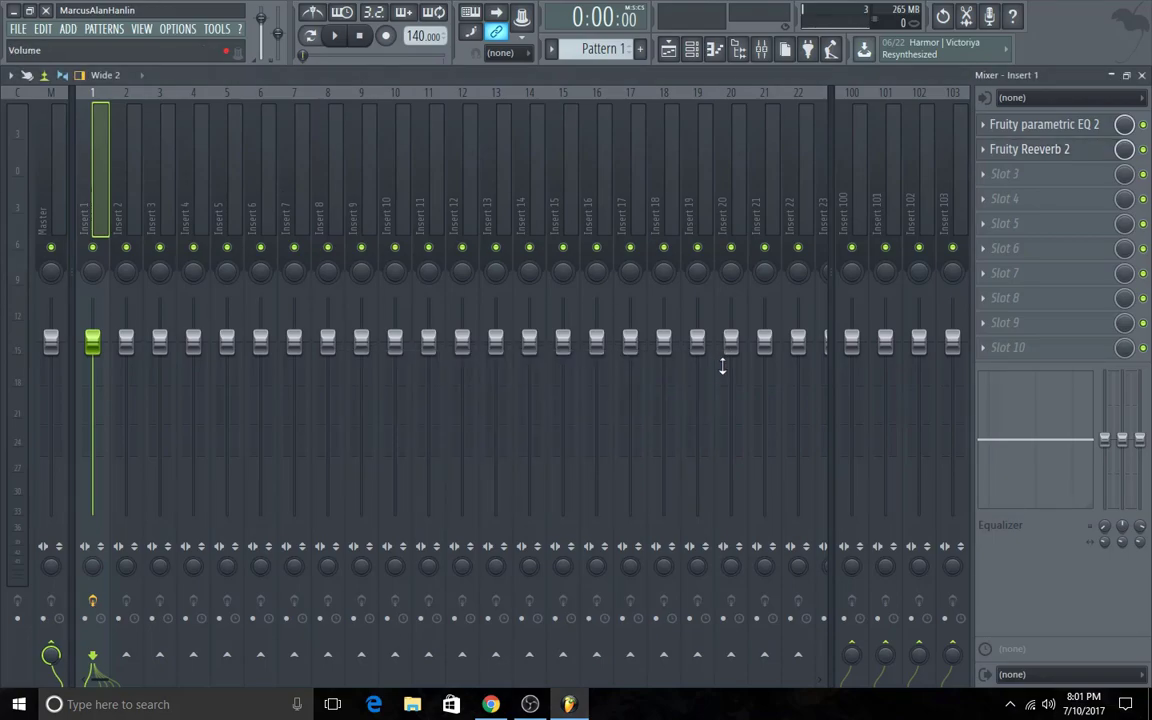
# Step: In the Playlist, drop the Band 7 freq clip's start point and curve its ramp upward
pyautogui.click(1143, 74)
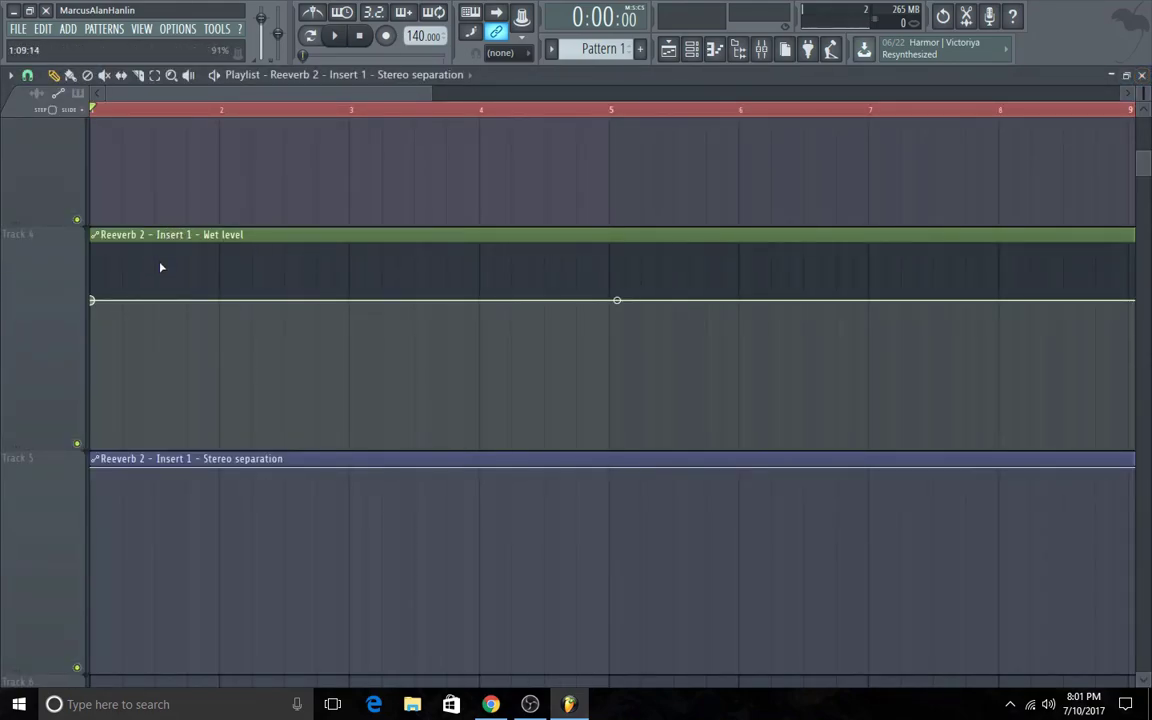
pyautogui.scroll(2, 134, 490)
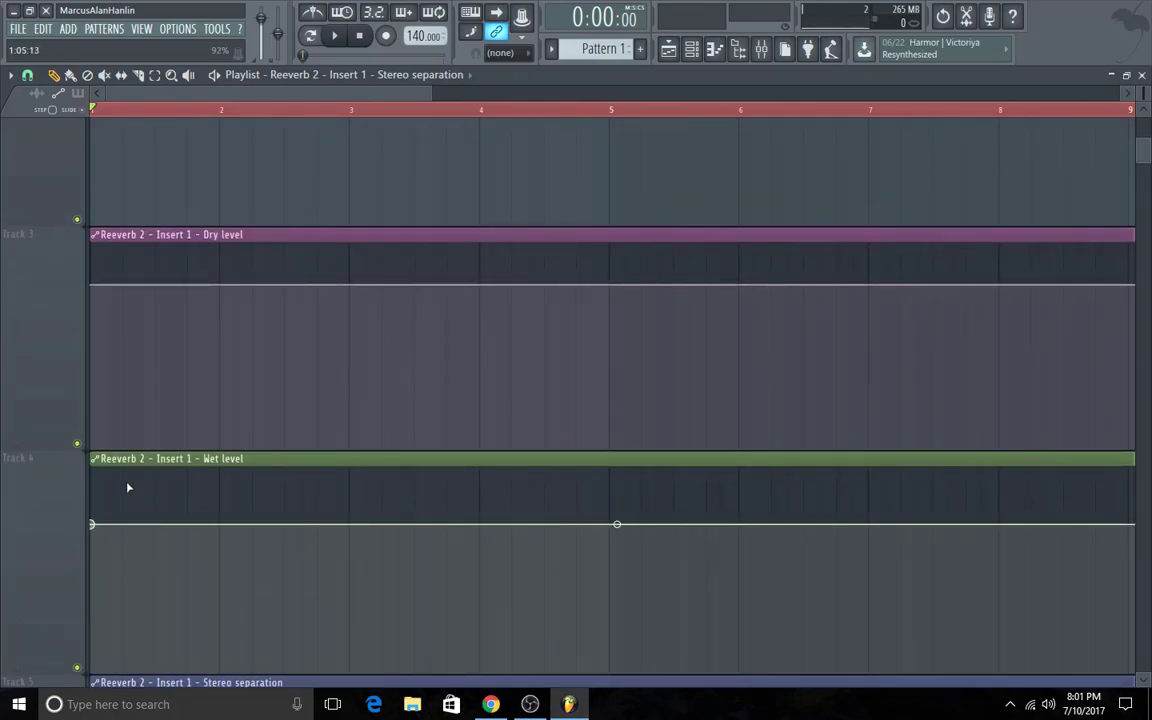
pyautogui.scroll(2, 129, 462)
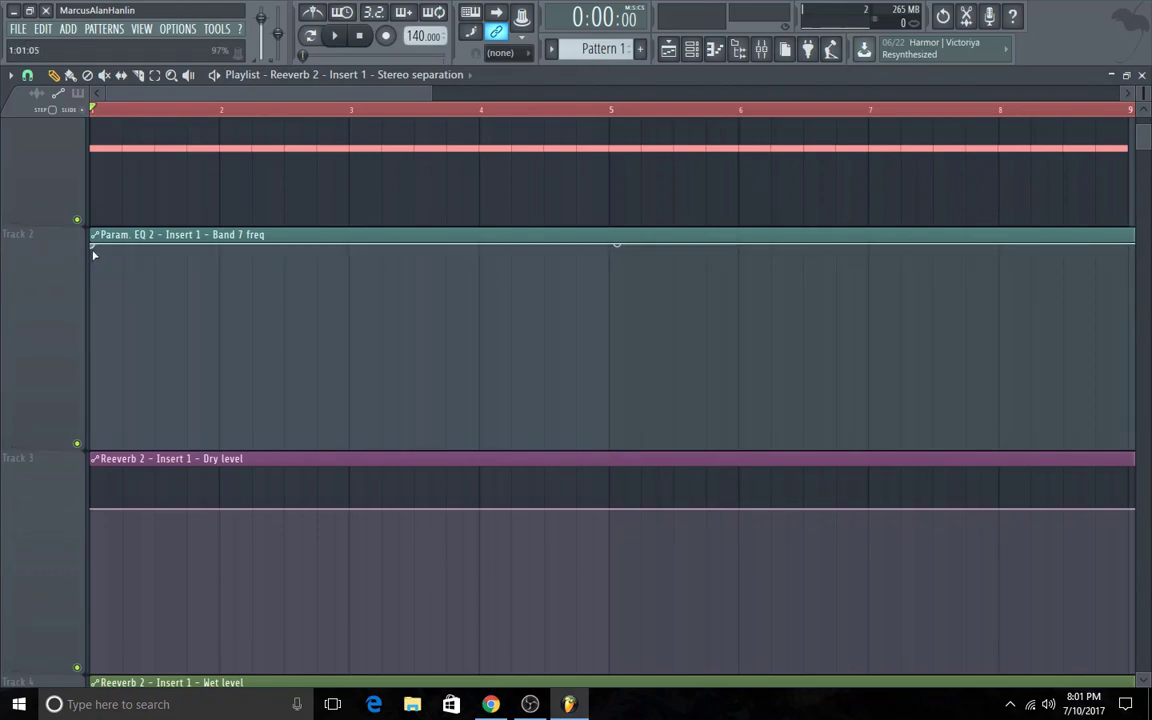
pyautogui.moveTo(96, 248); pyautogui.dragTo(81, 378)
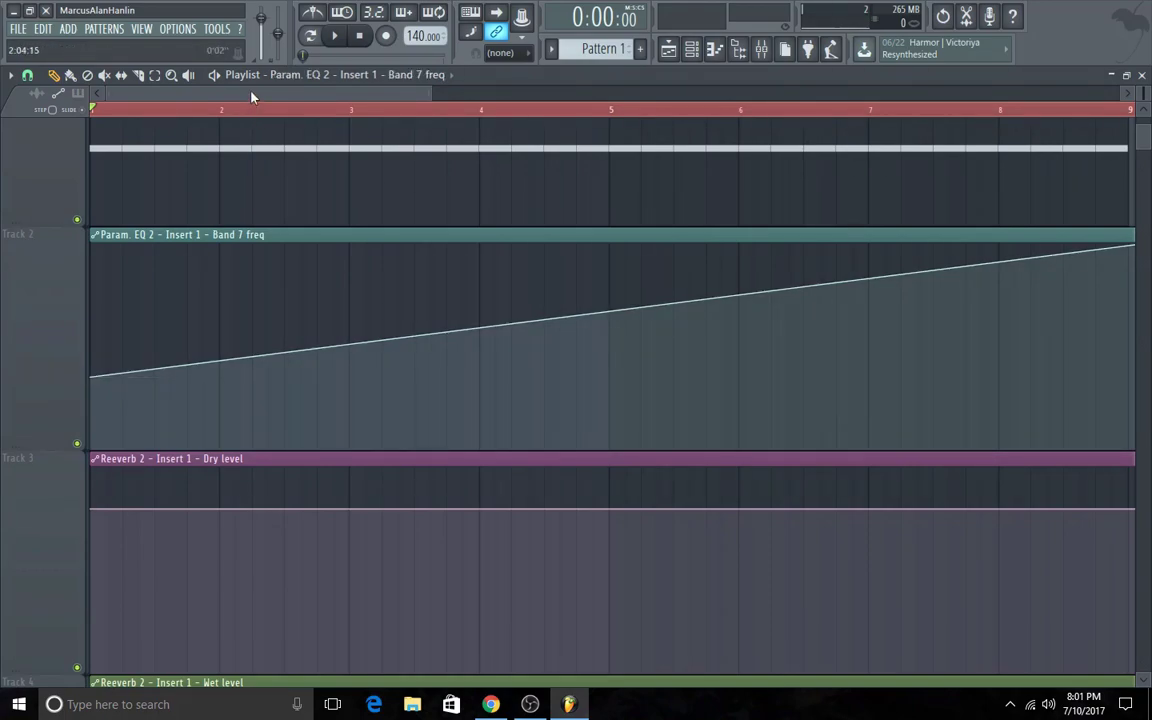
pyautogui.moveTo(227, 92); pyautogui.dragTo(103, 113)
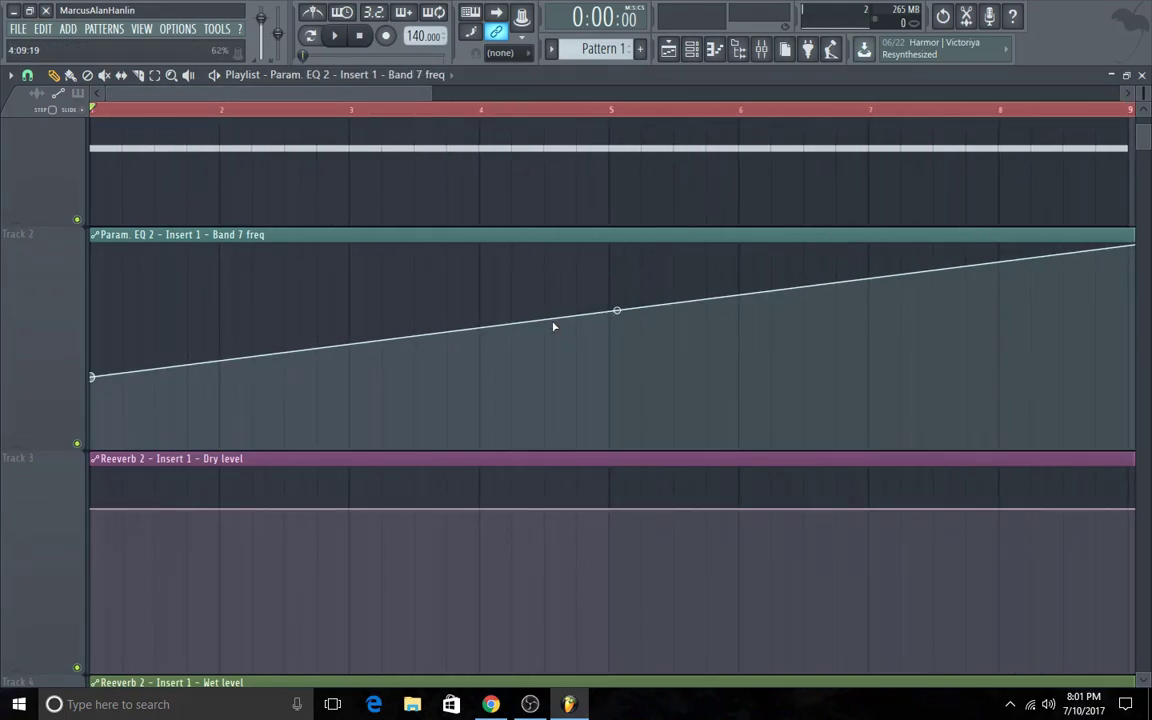
pyautogui.moveTo(617, 311); pyautogui.dragTo(617, 357)
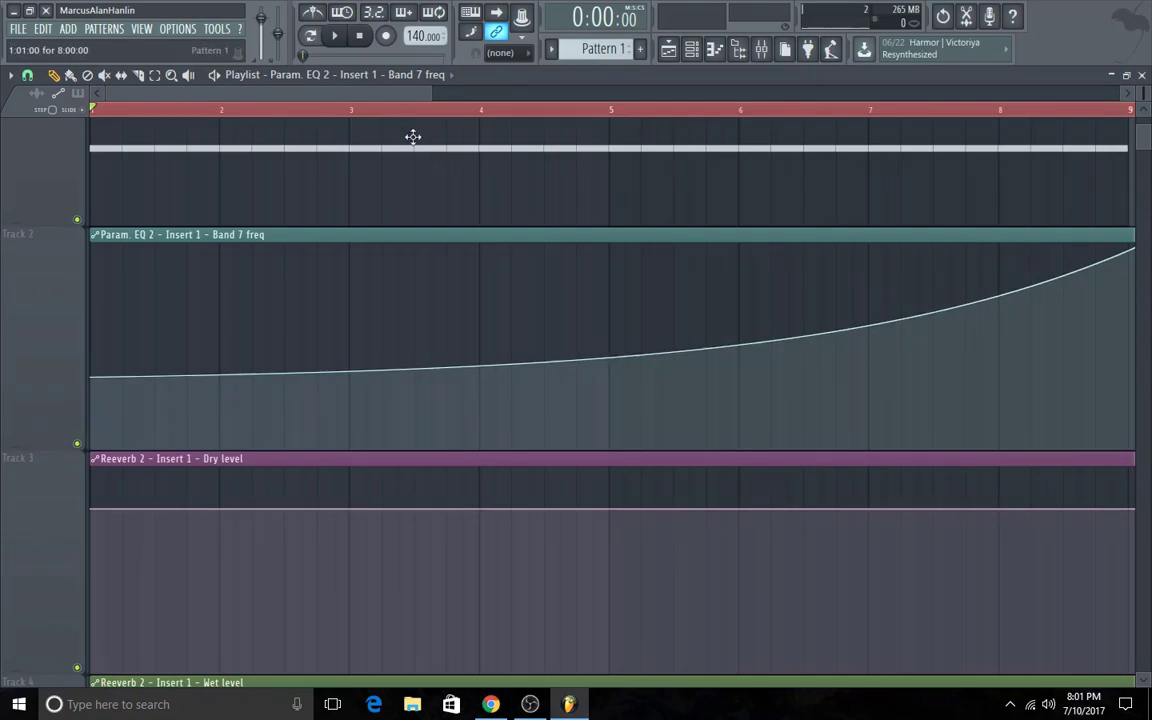
pyautogui.scroll(-2, 211, 405)
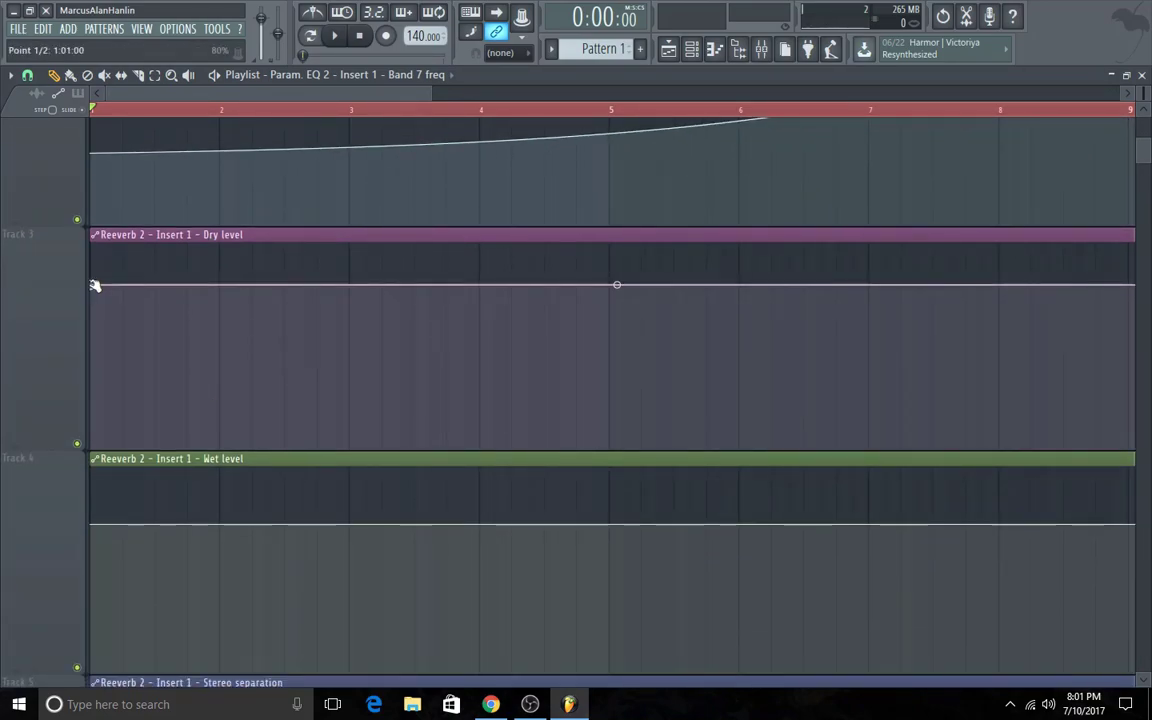
# Step: Lower the Dry level automation's first point and bend its rising ramp into a gentle curve
pyautogui.moveTo(91, 285); pyautogui.dragTo(52, 427)
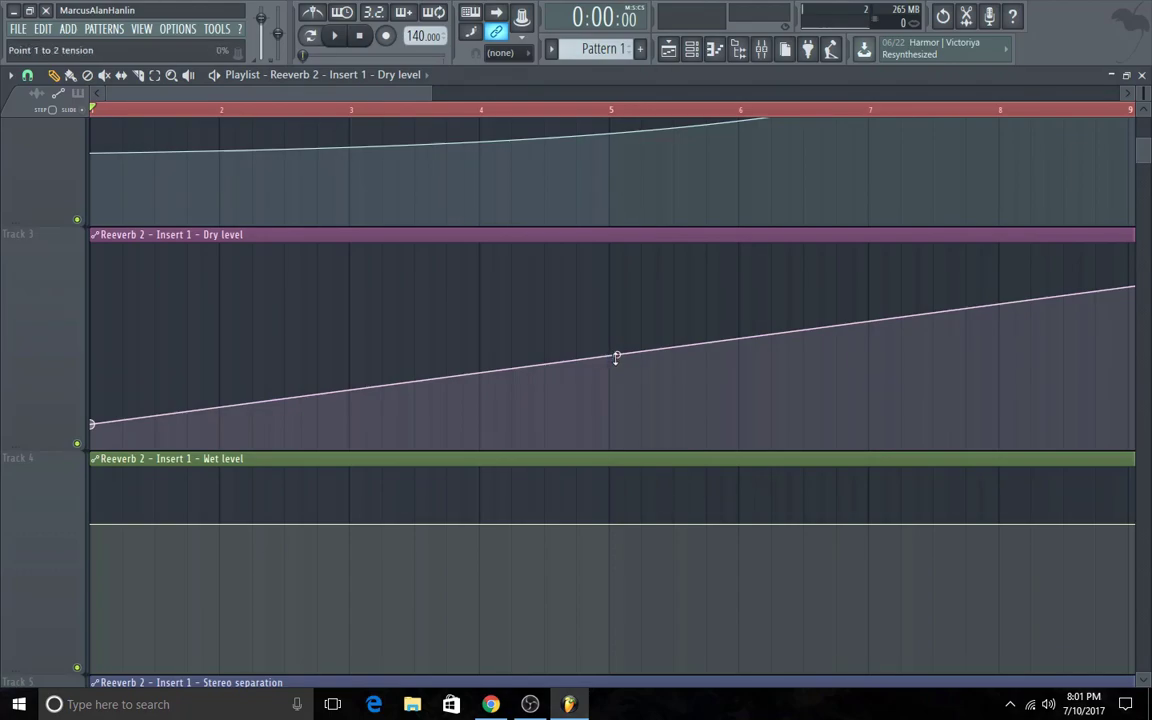
pyautogui.moveTo(615, 357); pyautogui.dragTo(617, 386)
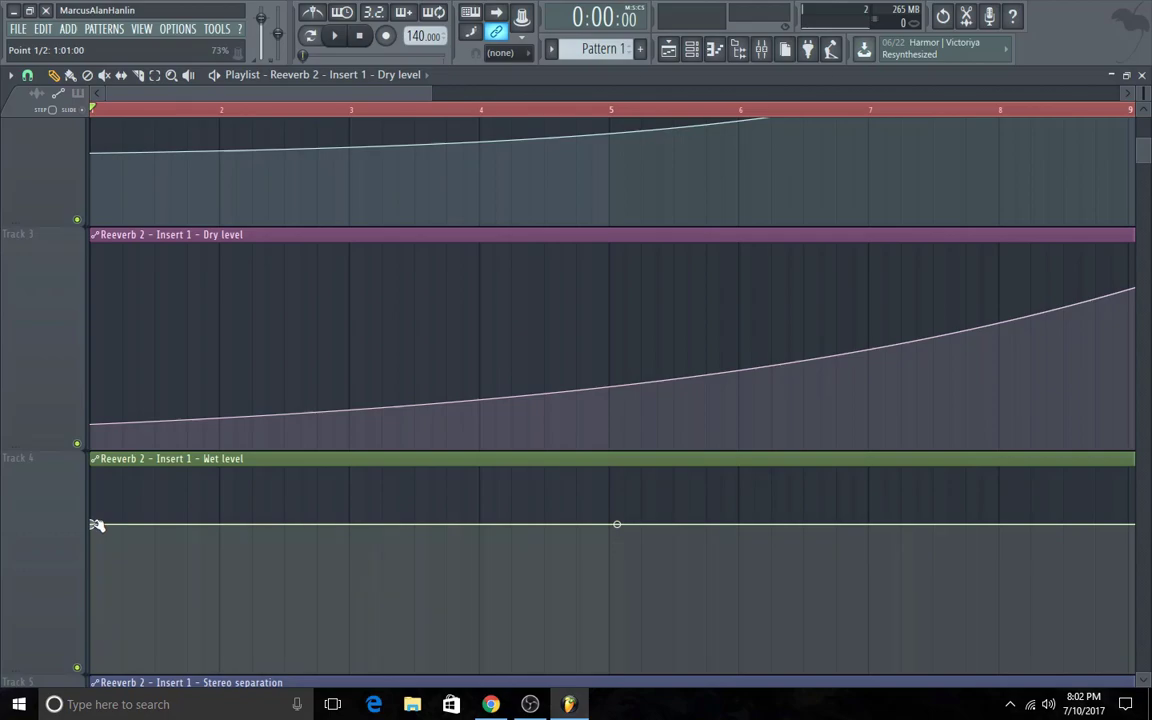
# Step: Drop the Wet level start to zero, add an early point that jumps up, then ramp steadily
pyautogui.moveTo(93, 525); pyautogui.dragTo(4, 700)
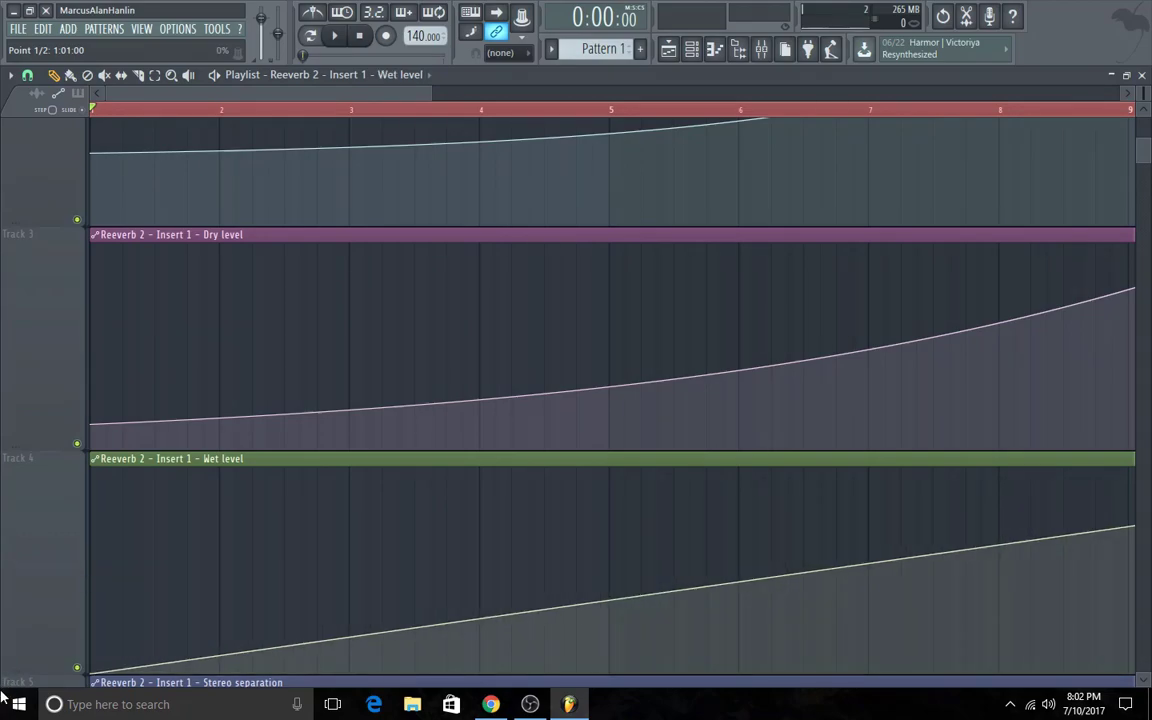
pyautogui.rightClick(123, 655)
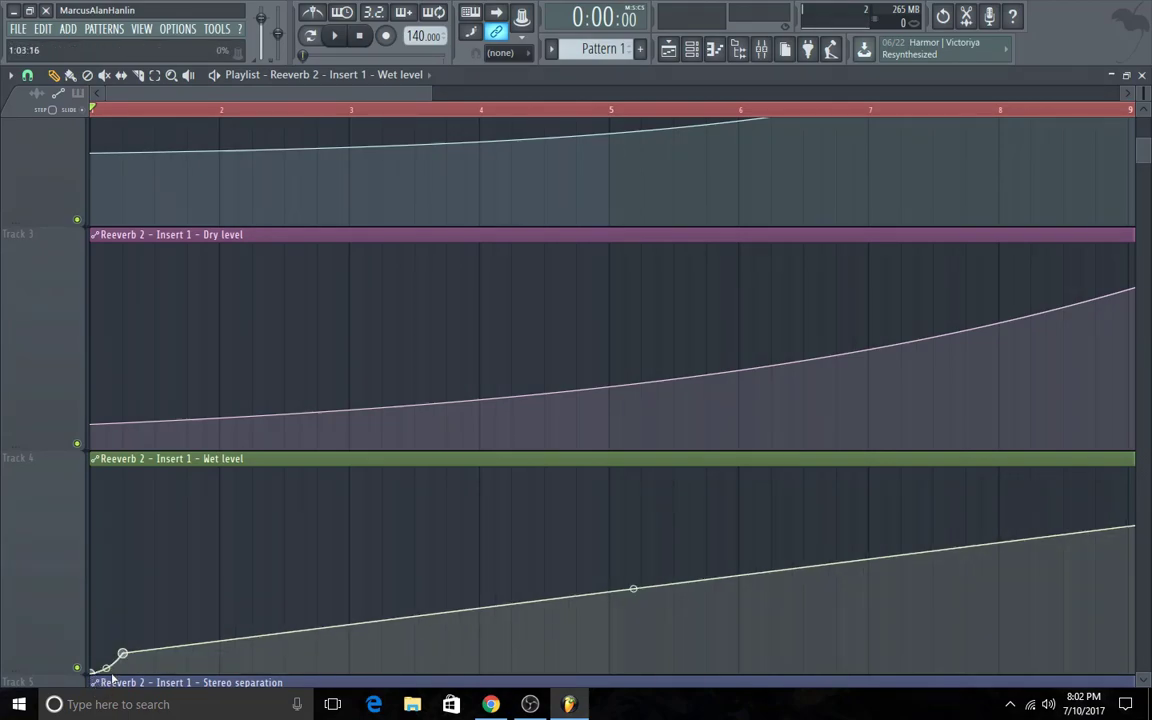
pyautogui.moveTo(107, 668); pyautogui.dragTo(107, 600)
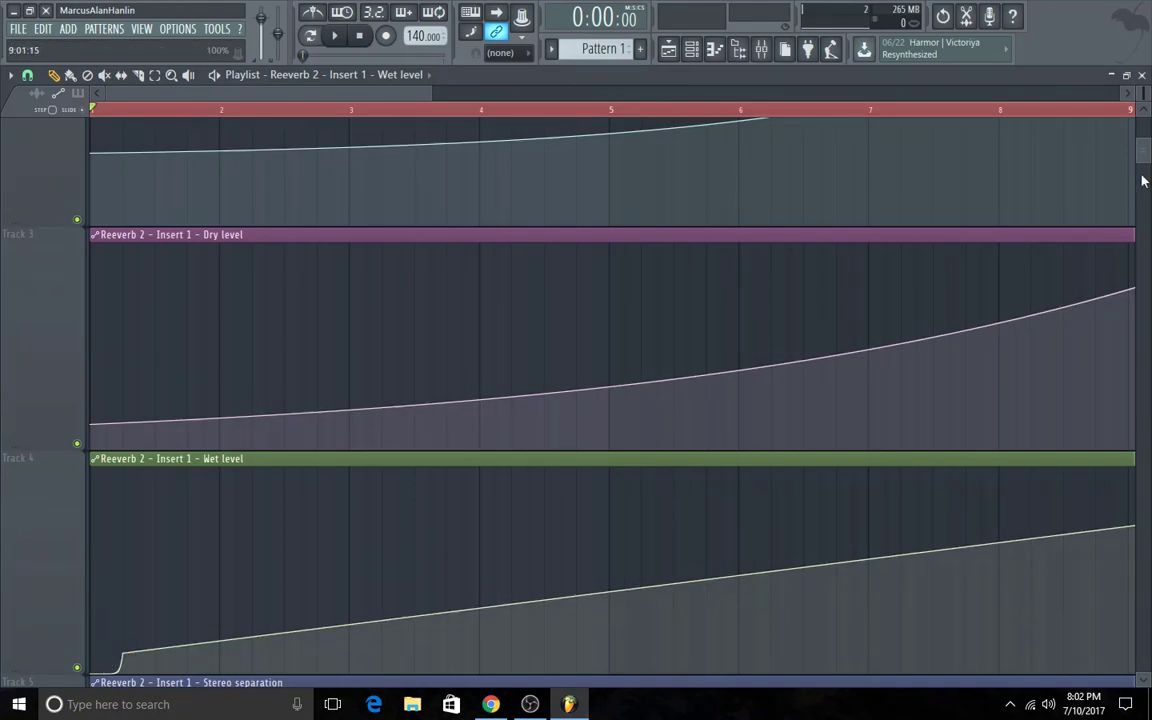
pyautogui.moveTo(1145, 163); pyautogui.dragTo(1145, 183)
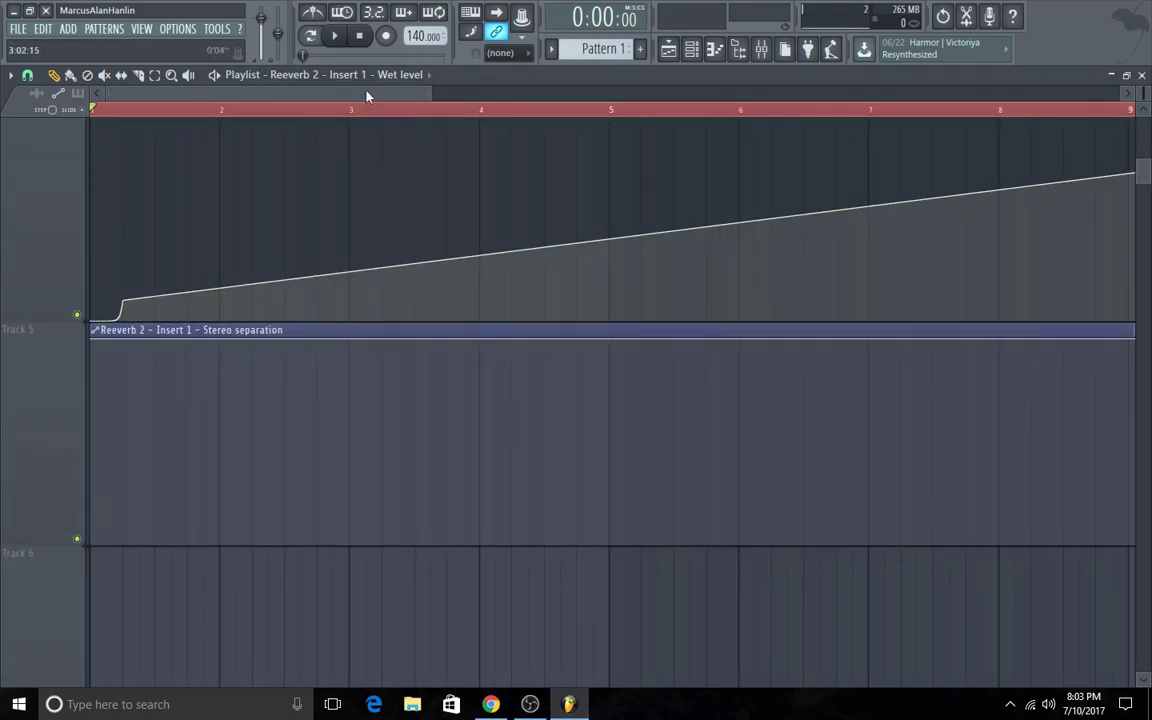
# Step: Lower the Stereo separation end point, bow the falling curve slightly, and close the playlist
pyautogui.moveTo(366, 93); pyautogui.dragTo(416, 117)
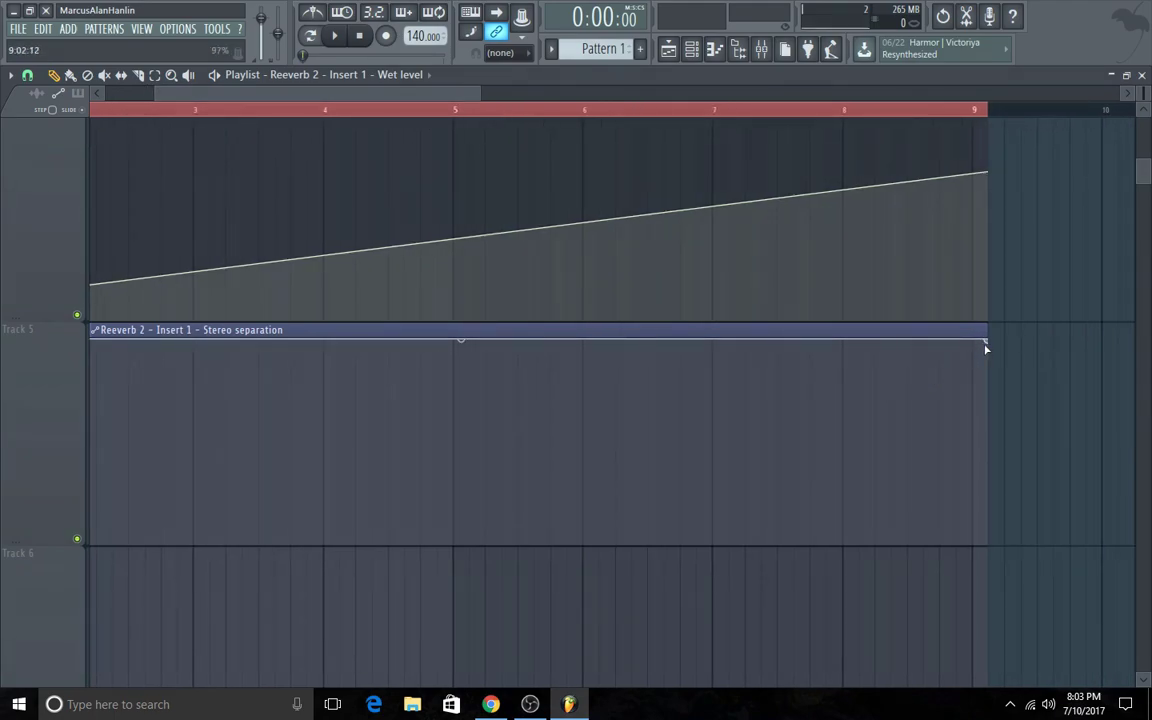
pyautogui.moveTo(988, 342); pyautogui.dragTo(985, 493)
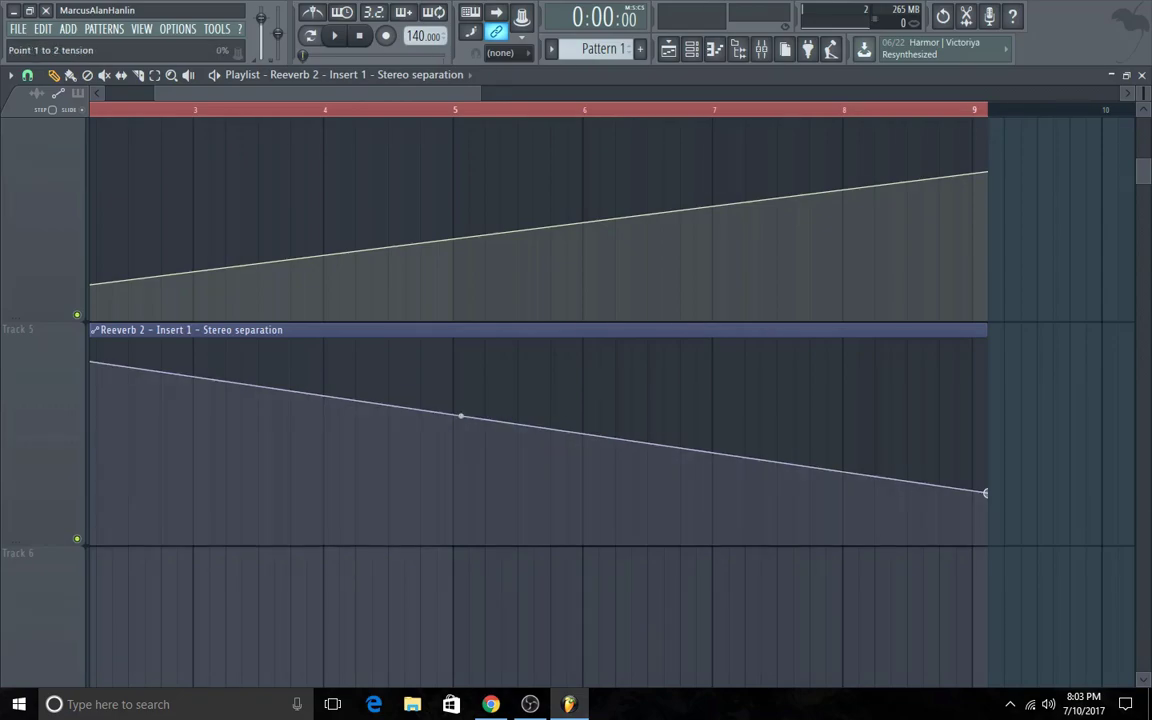
pyautogui.moveTo(460, 415); pyautogui.dragTo(460, 401)
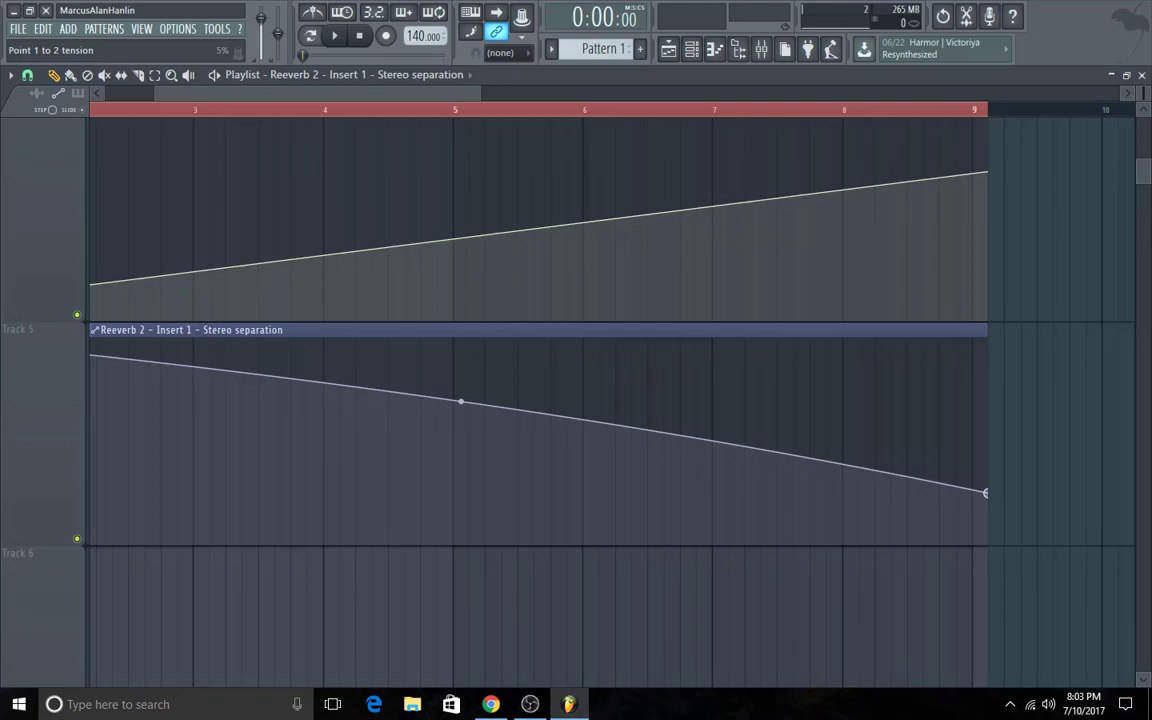
pyautogui.moveTo(460, 401)
pyautogui.mouseDown()
pyautogui.moveTo(460, 383)
pyautogui.moveTo(460, 481)
pyautogui.moveTo(460, 405)
pyautogui.mouseUp()
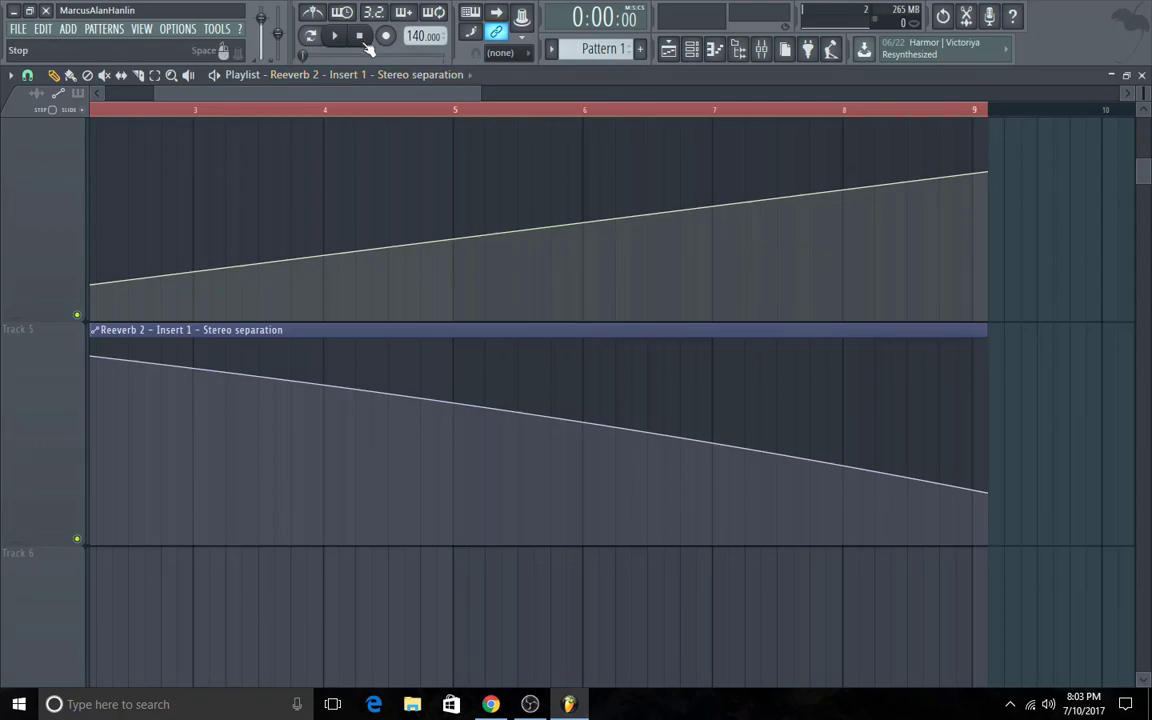
pyautogui.click(1141, 74)
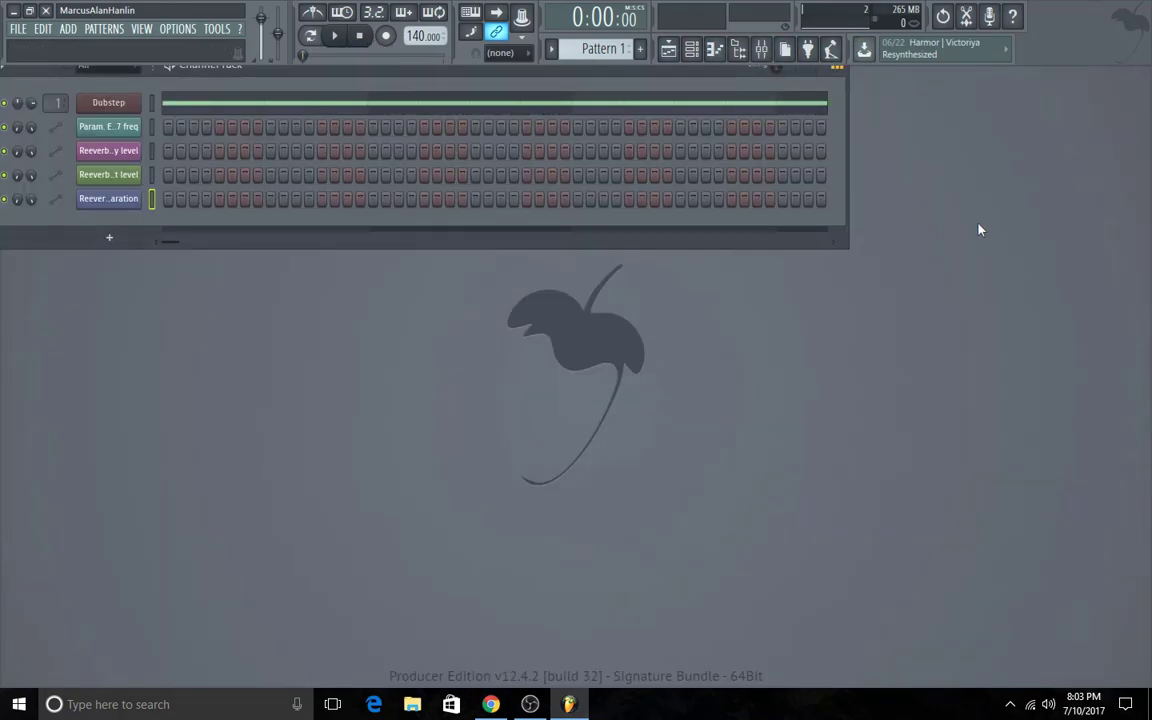
# Step: Open Insert 1's Fruity parametric EQ 2 and Reeverb 2 plugin windows from the mixer
pyautogui.click(762, 50)
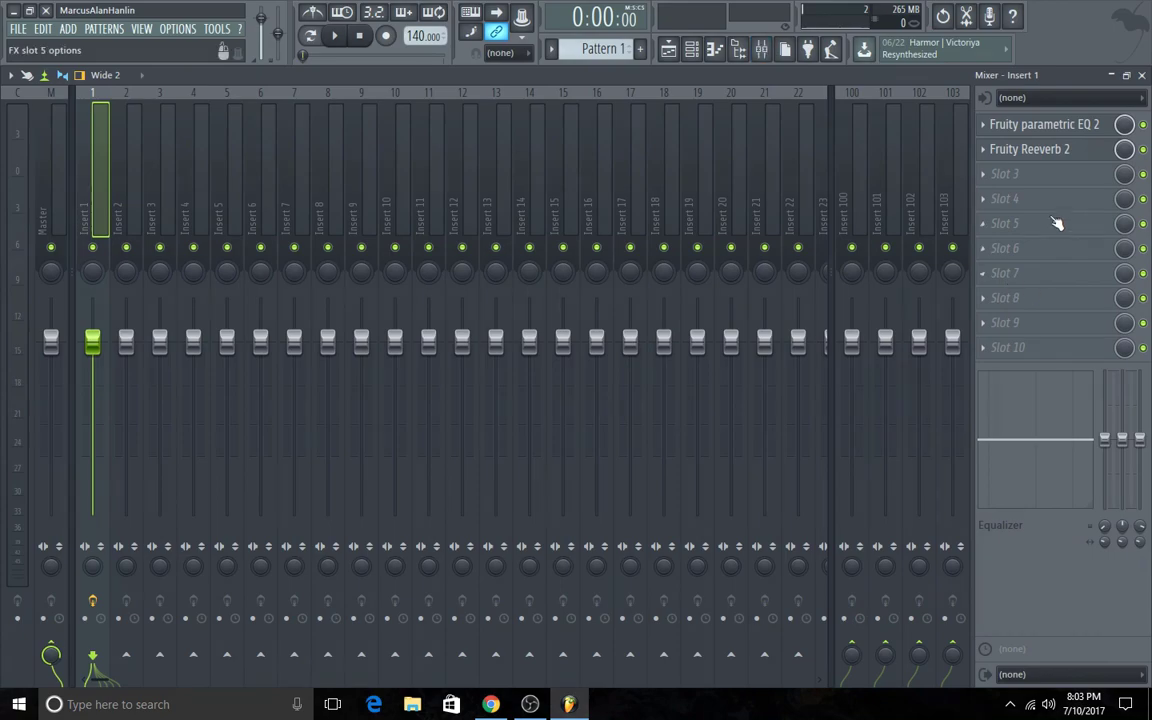
pyautogui.click(1056, 128)
pyautogui.click(1040, 149)
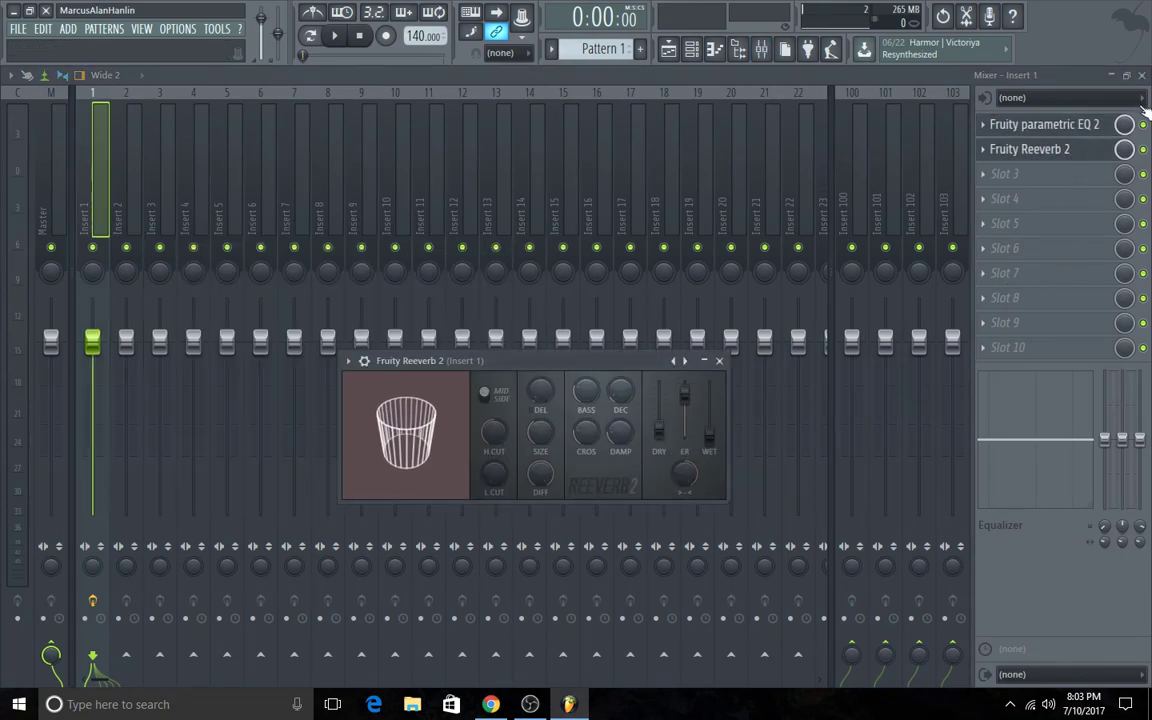
pyautogui.click(1040, 149)
pyautogui.click(1141, 74)
# Step: Place the reverb beside the EQ, start playback, and set early reflections to 0%
pyautogui.moveTo(605, 360); pyautogui.dragTo(876, 365)
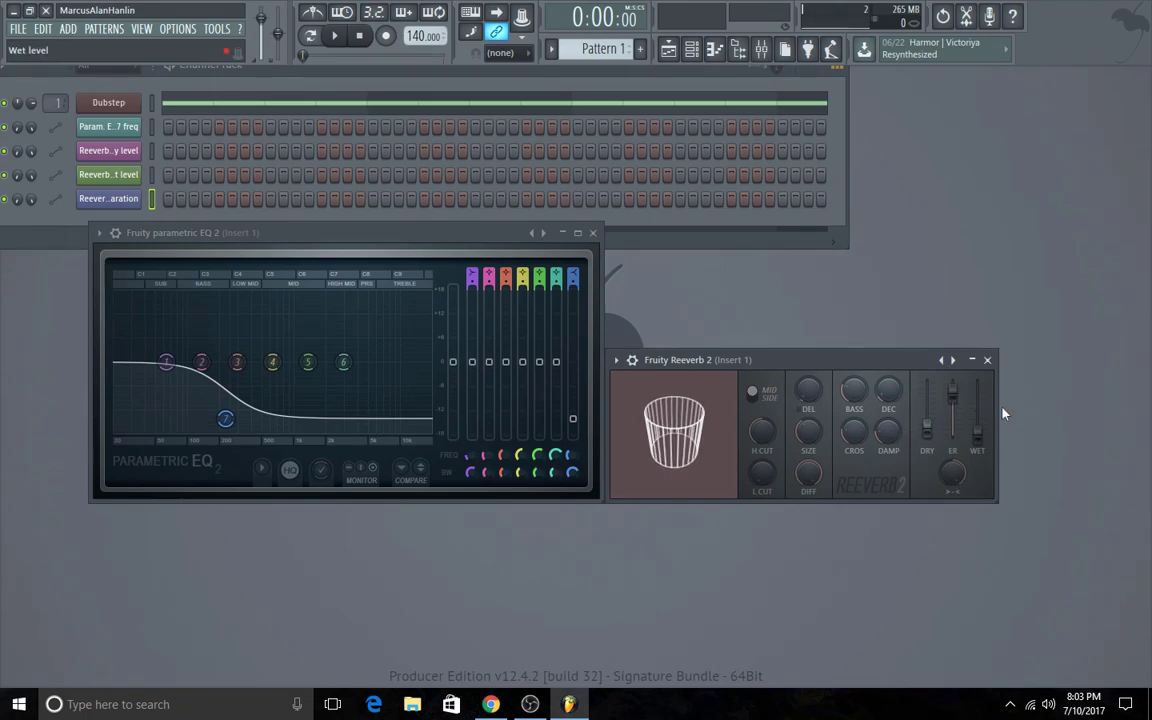
pyautogui.click(336, 36)
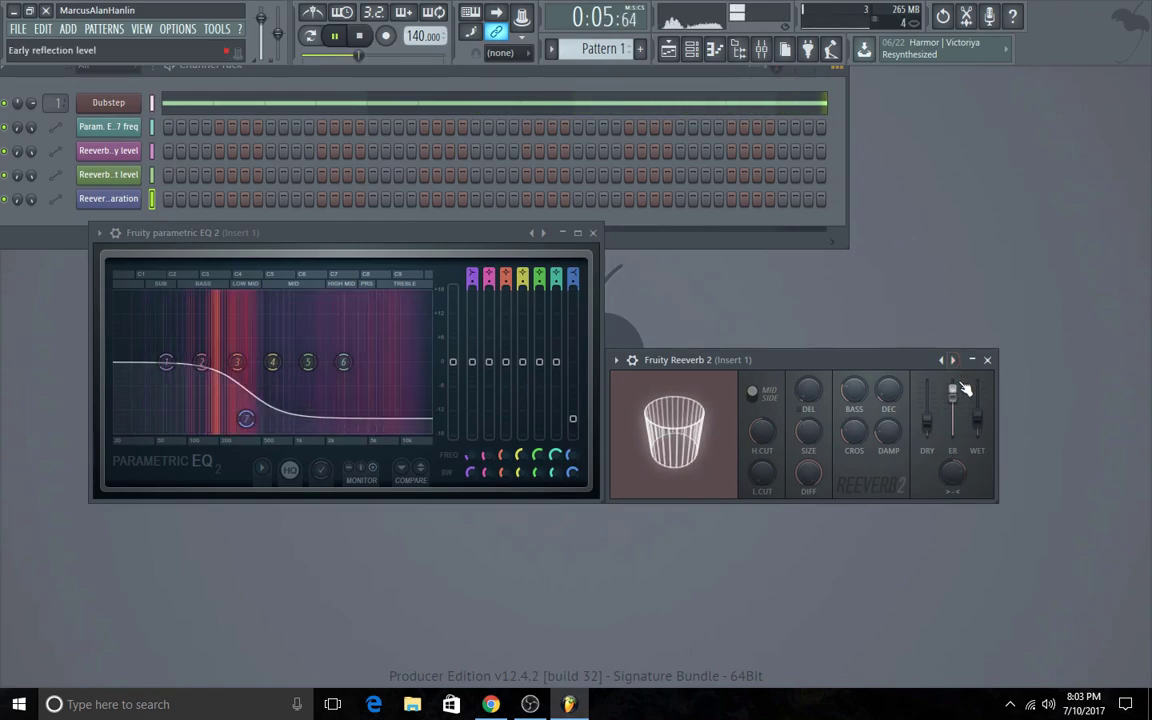
pyautogui.moveTo(965, 403)
pyautogui.mouseDown()
pyautogui.moveTo(960, 443)
pyautogui.moveTo(953, 393)
pyautogui.mouseUp()
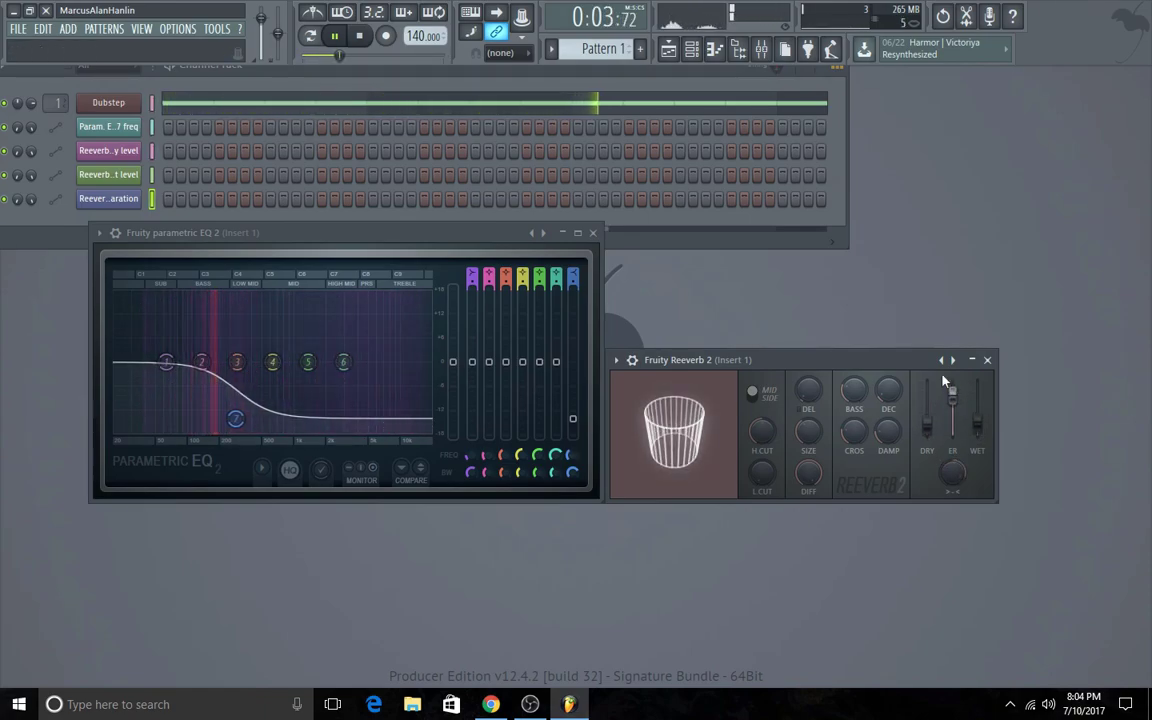
# Step: Stop playback, delete the extra early Wet level point, and close the playlist
pyautogui.click(668, 49)
pyautogui.press('space')
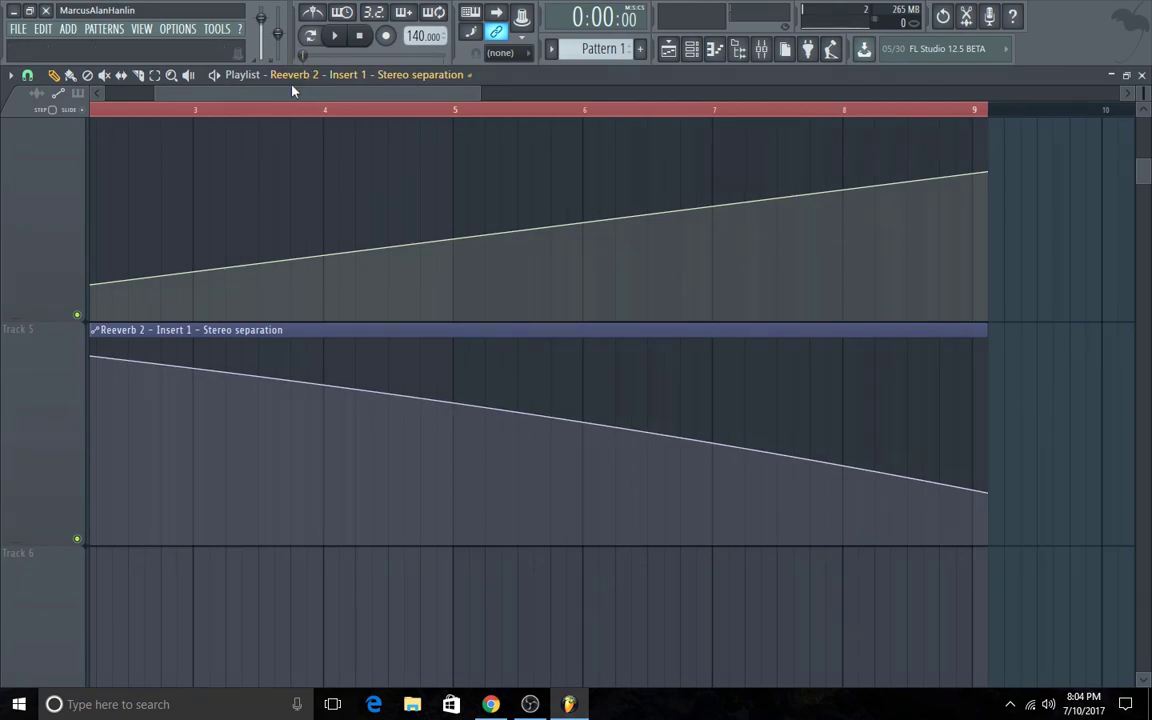
pyautogui.moveTo(293, 91); pyautogui.dragTo(198, 104)
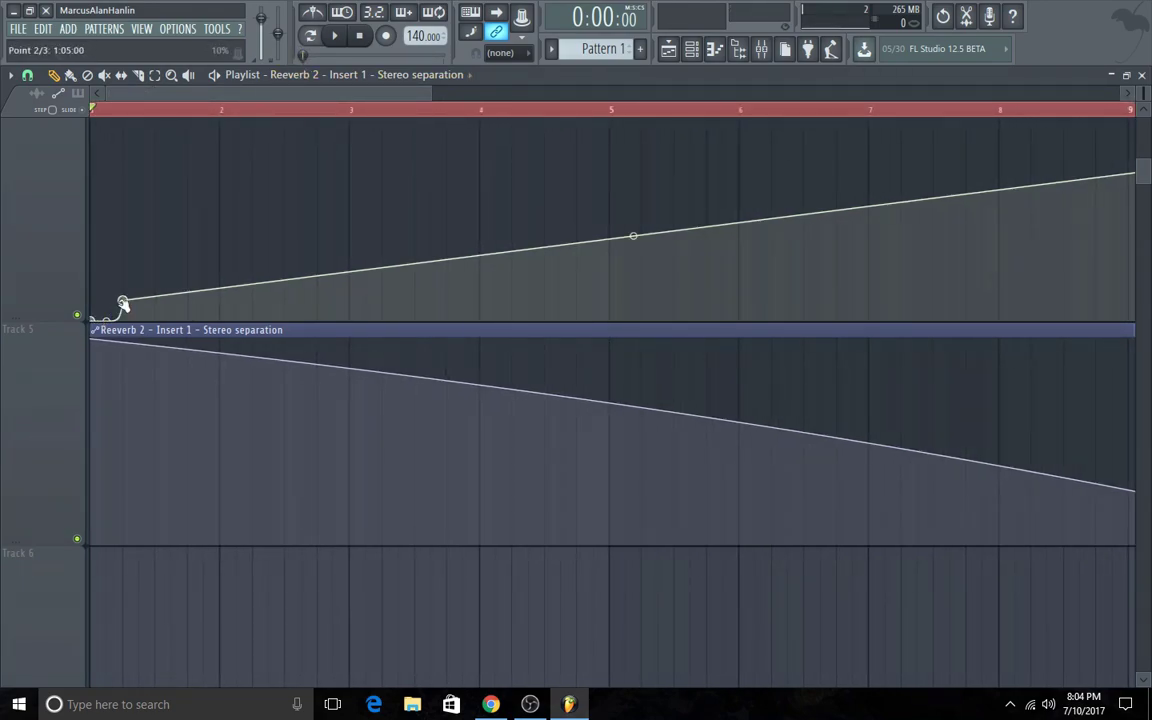
pyautogui.rightClick(122, 300)
pyautogui.click(140, 324)
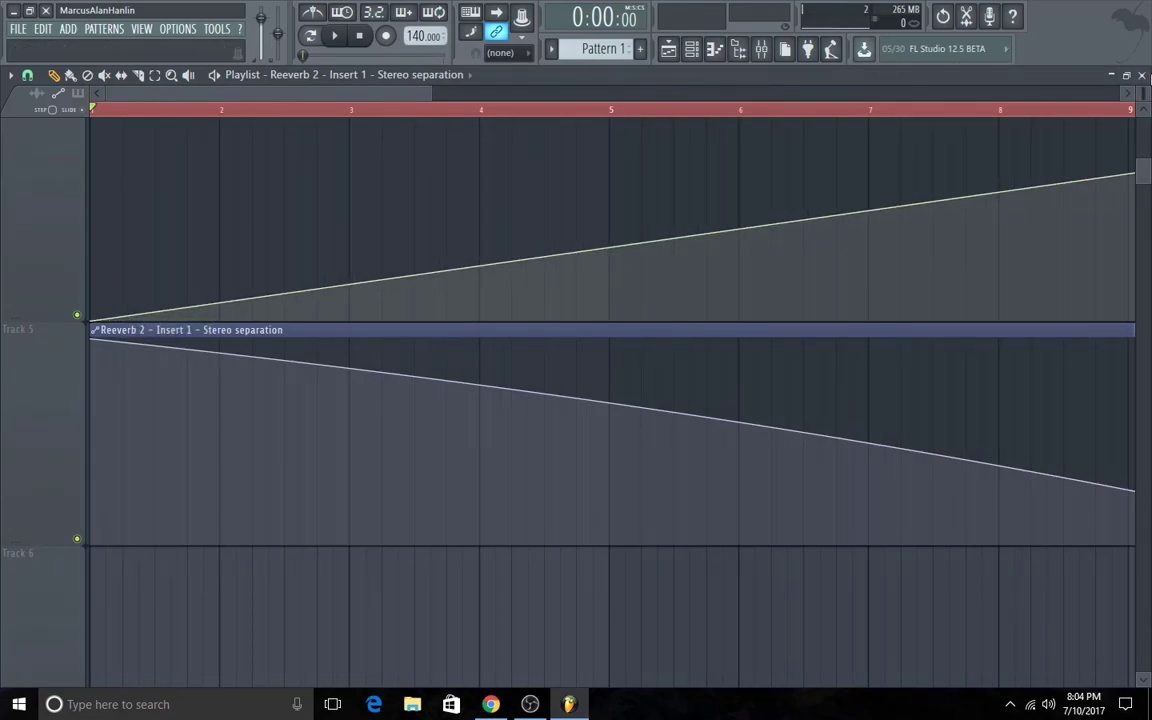
pyautogui.click(1141, 75)
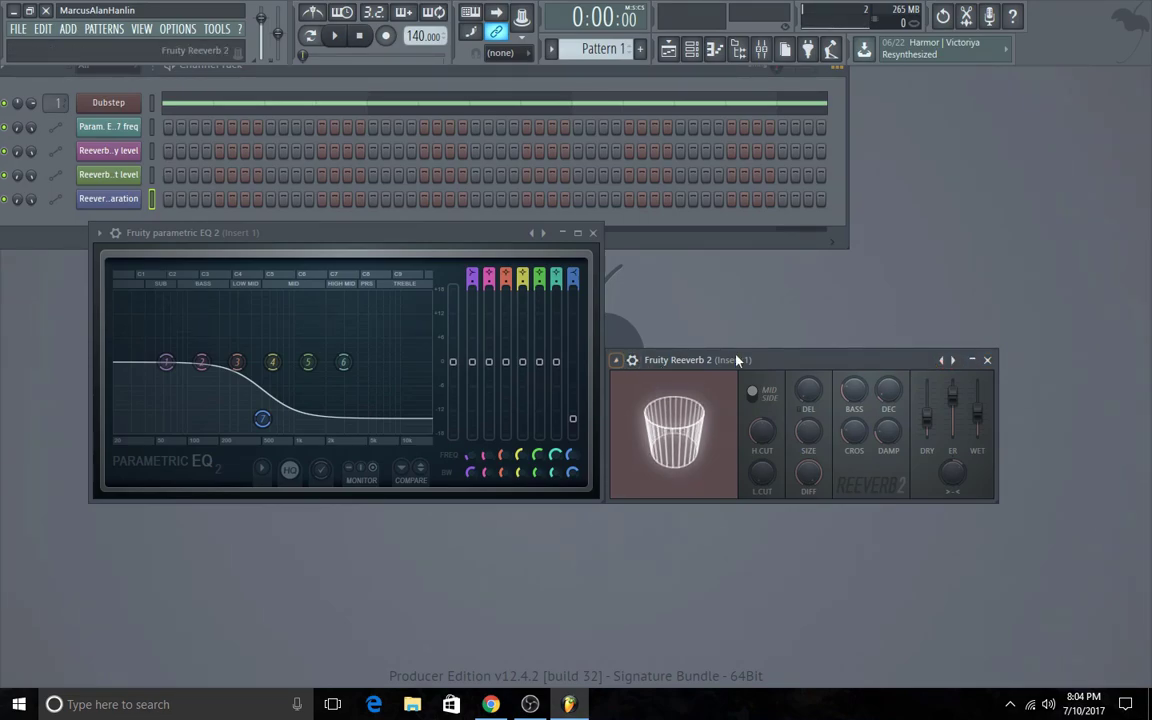
# Step: Close the Reeverb 2 and Fruity parametric EQ 2 plugin windows
pyautogui.click(987, 361)
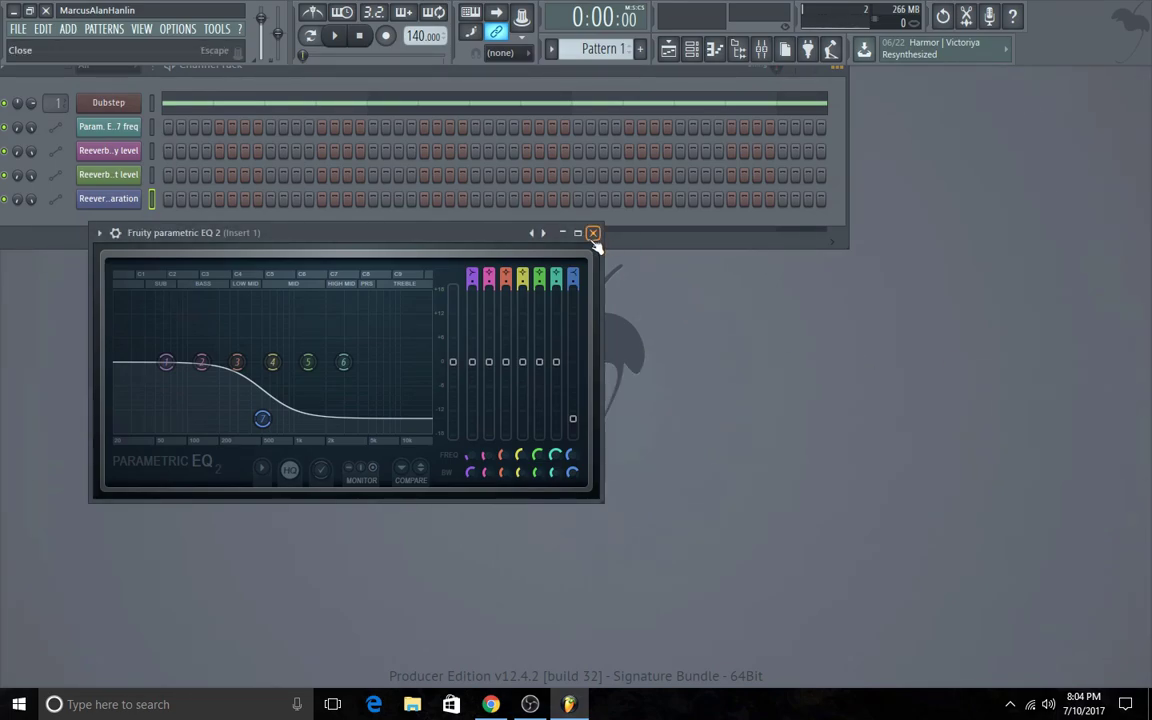
pyautogui.moveTo(599, 235); pyautogui.dragTo(622, 309)
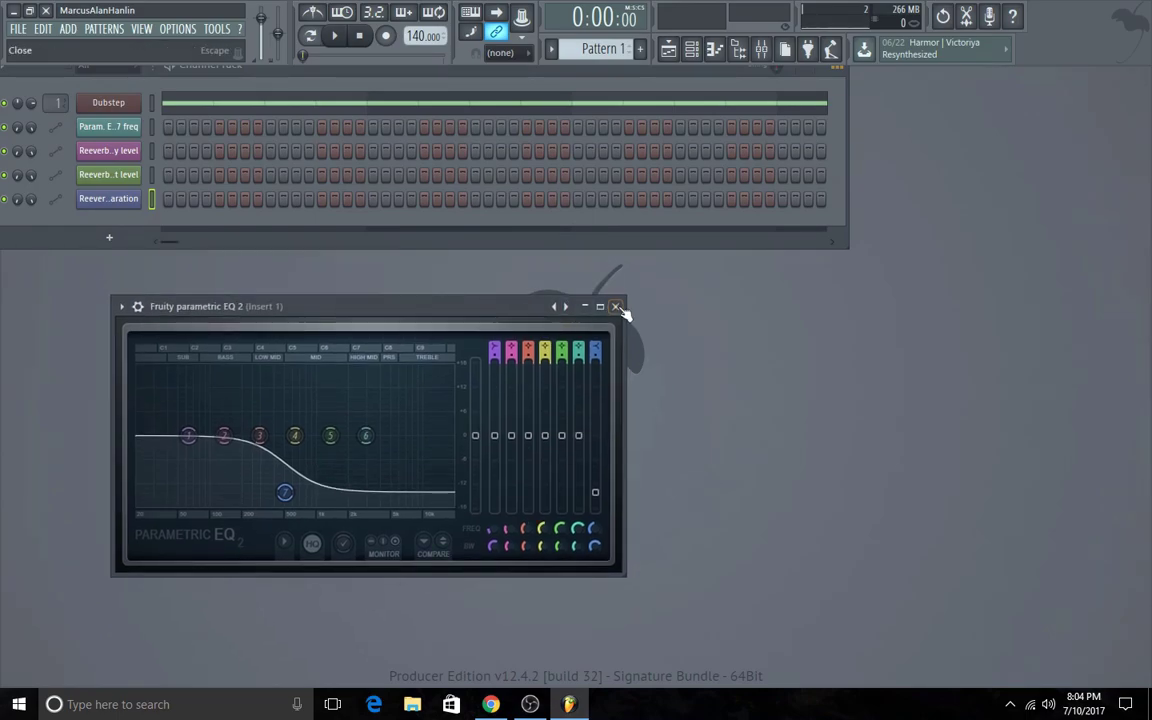
pyautogui.click(616, 306)
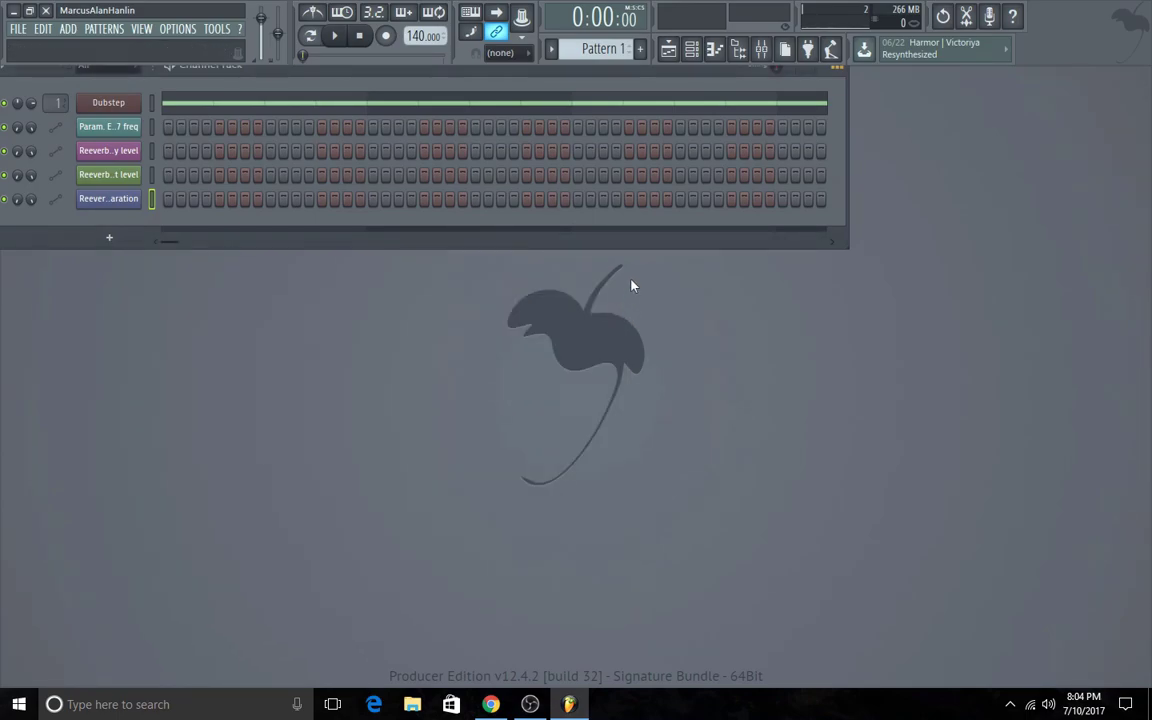
# Step: Show the mixer, briefly check the playlist's automation clips, then bring up the channel rack
pyautogui.click(762, 51)
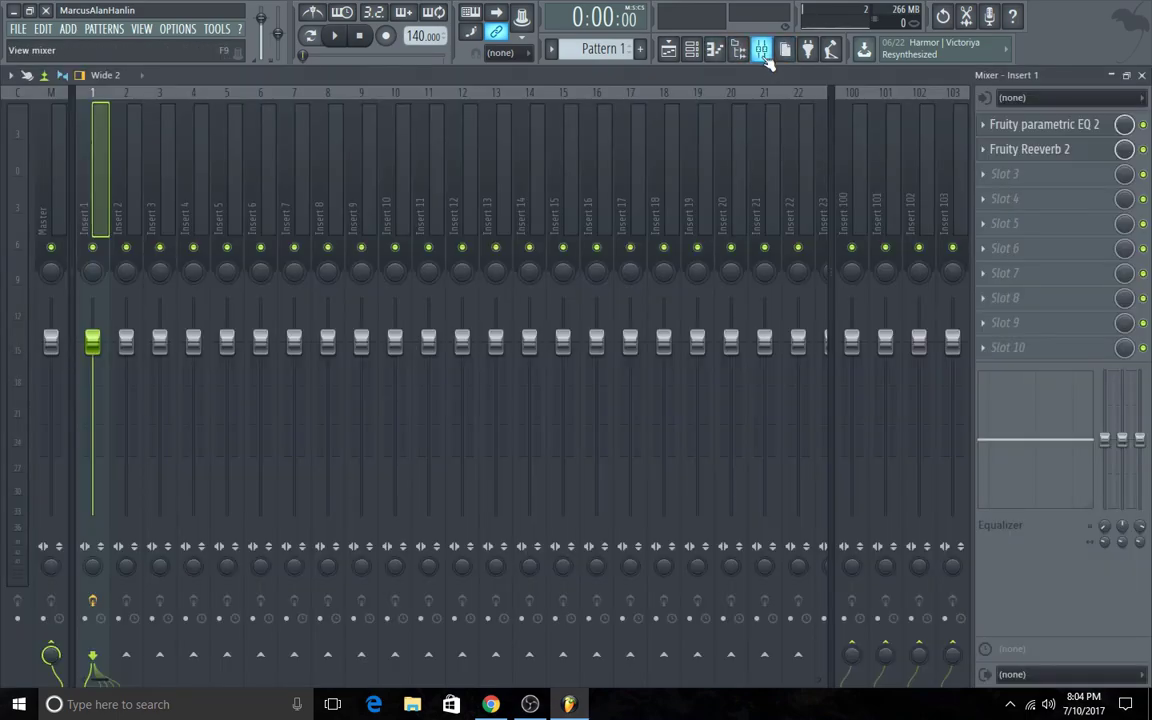
pyautogui.click(680, 49)
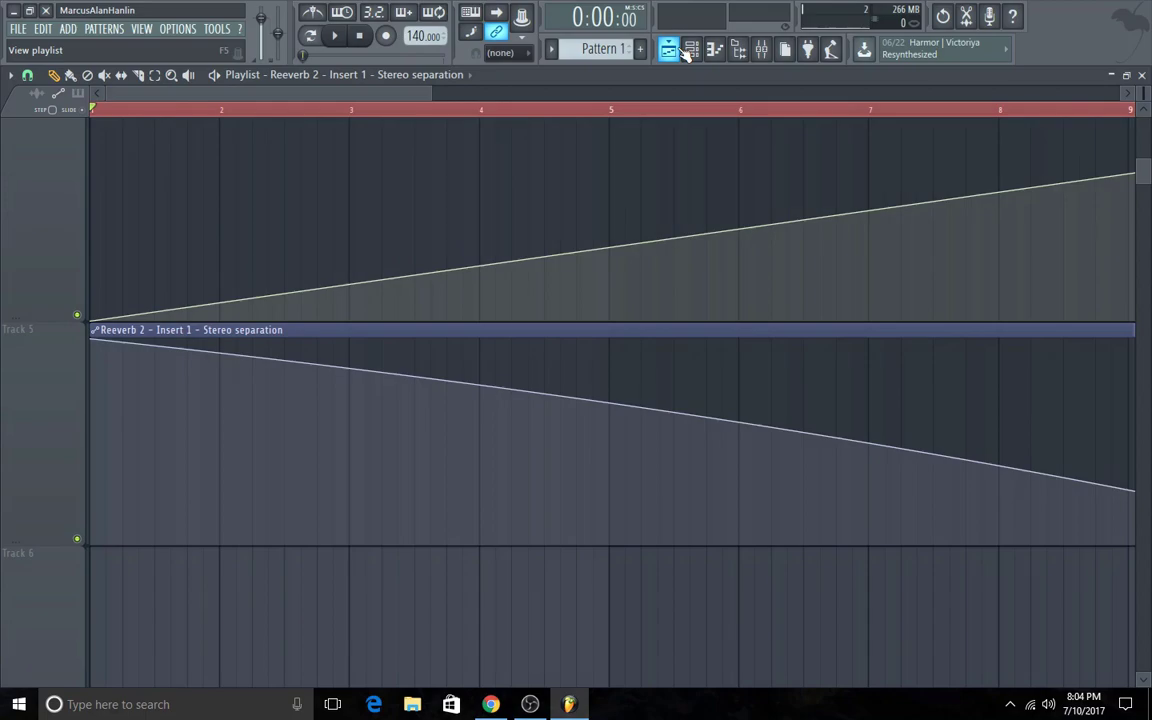
pyautogui.click(685, 52)
pyautogui.click(714, 49)
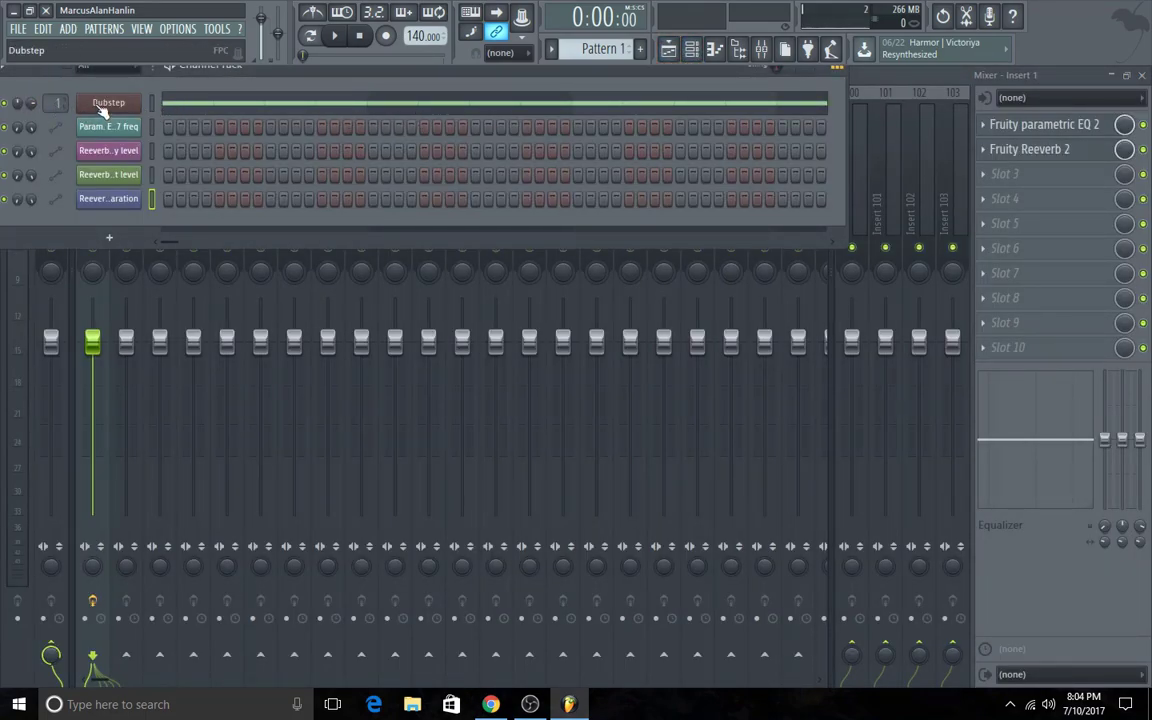
# Step: Open the Dubstep channel's FPC, select the Snare 1 pad, and create an automation clip for its pan
pyautogui.click(99, 110)
pyautogui.click(229, 527)
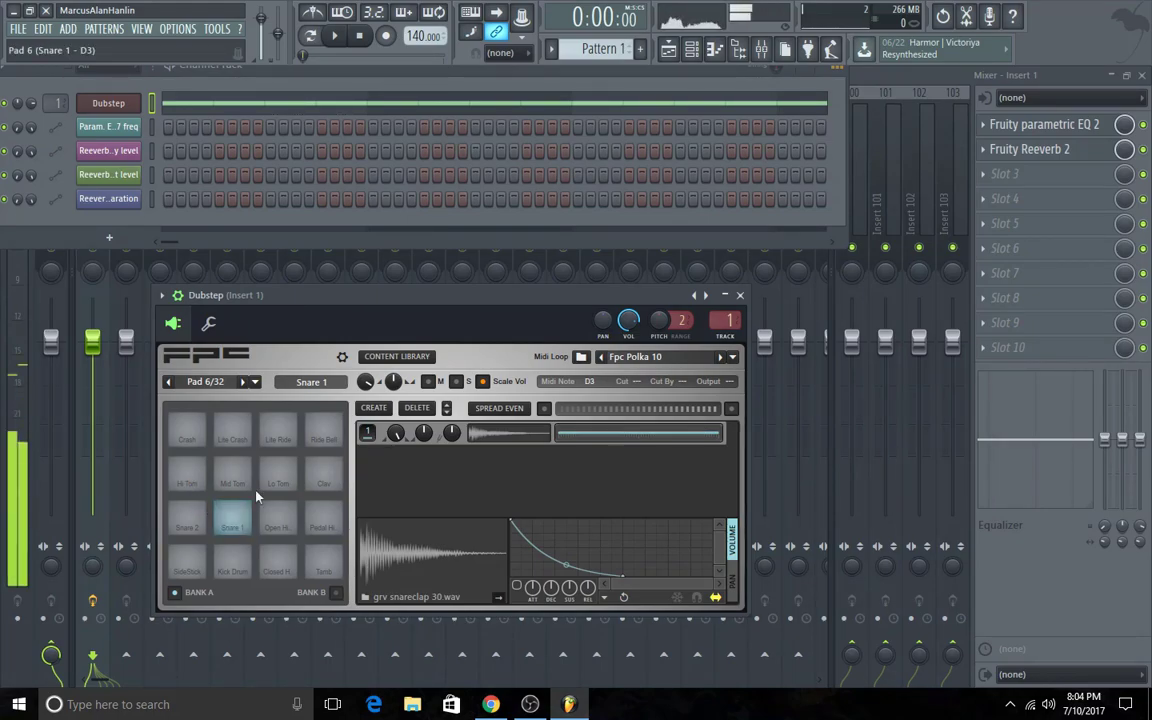
pyautogui.rightClick(396, 383)
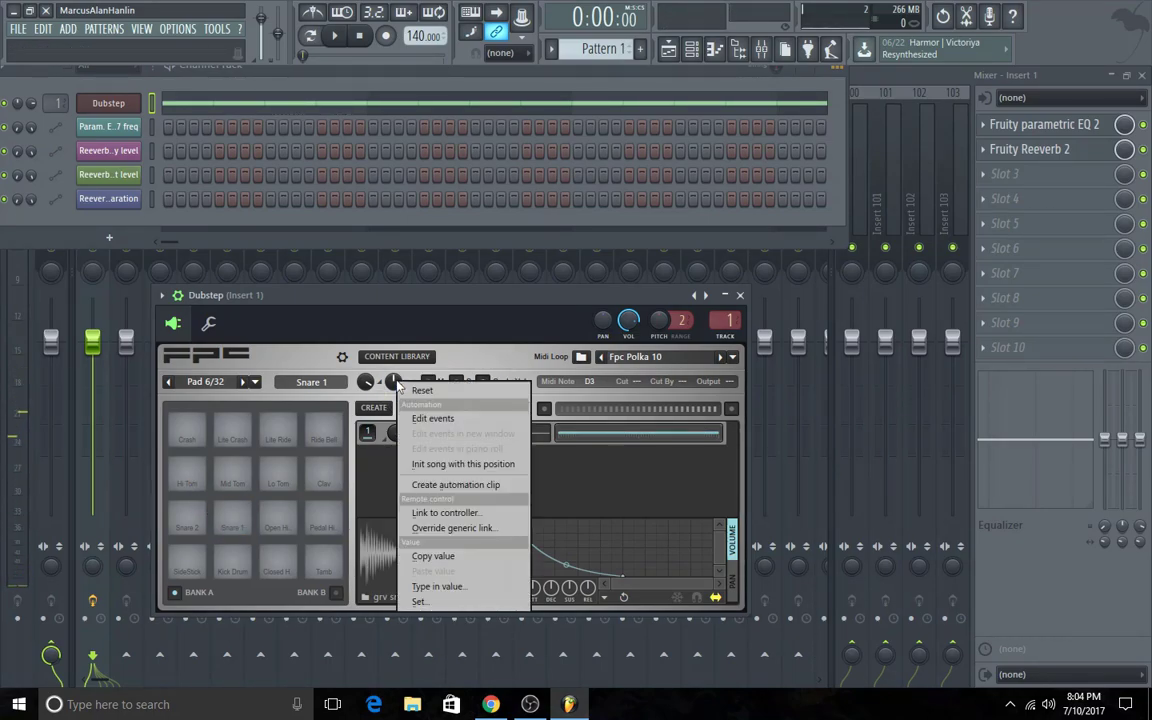
pyautogui.click(451, 492)
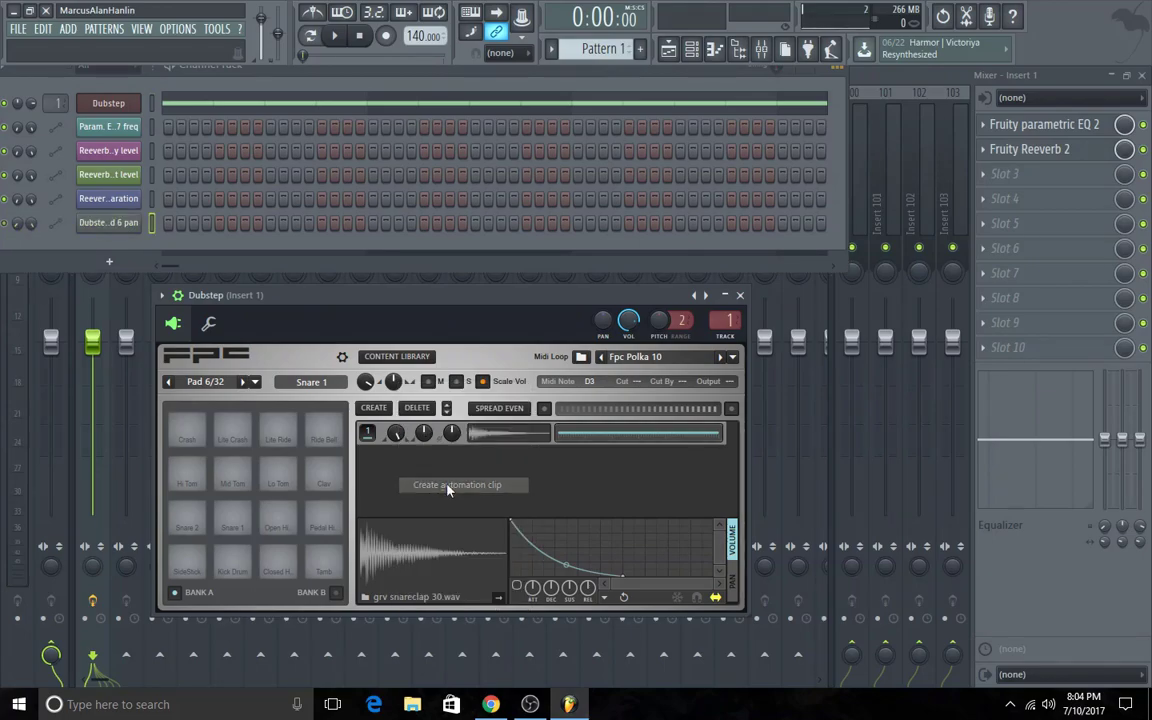
# Step: Open the playlist and lower the Pad 6 pan automation at bar 5 and bar 3
pyautogui.click(668, 48)
pyautogui.scroll(-1, 388, 399)
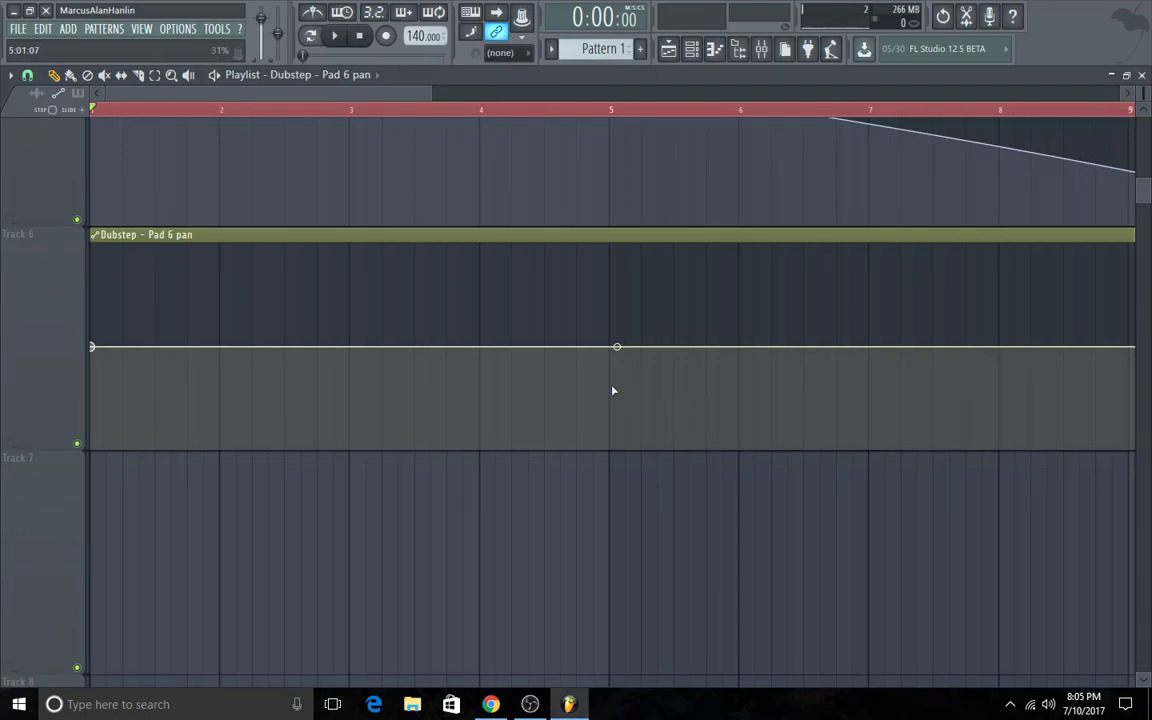
pyautogui.moveTo(612, 391); pyautogui.dragTo(610, 396)
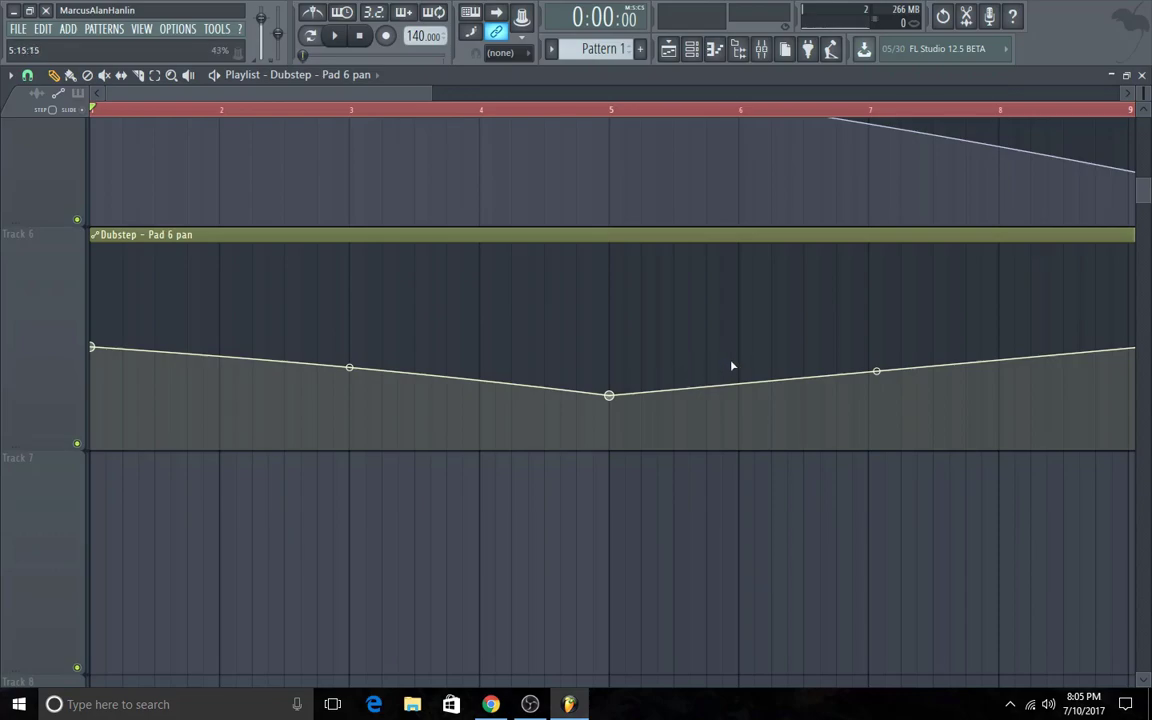
pyautogui.moveTo(391, 93)
pyautogui.mouseDown()
pyautogui.moveTo(430, 120)
pyautogui.moveTo(412, 100)
pyautogui.moveTo(354, 87)
pyautogui.mouseUp()
pyautogui.moveTo(351, 393); pyautogui.dragTo(356, 395)
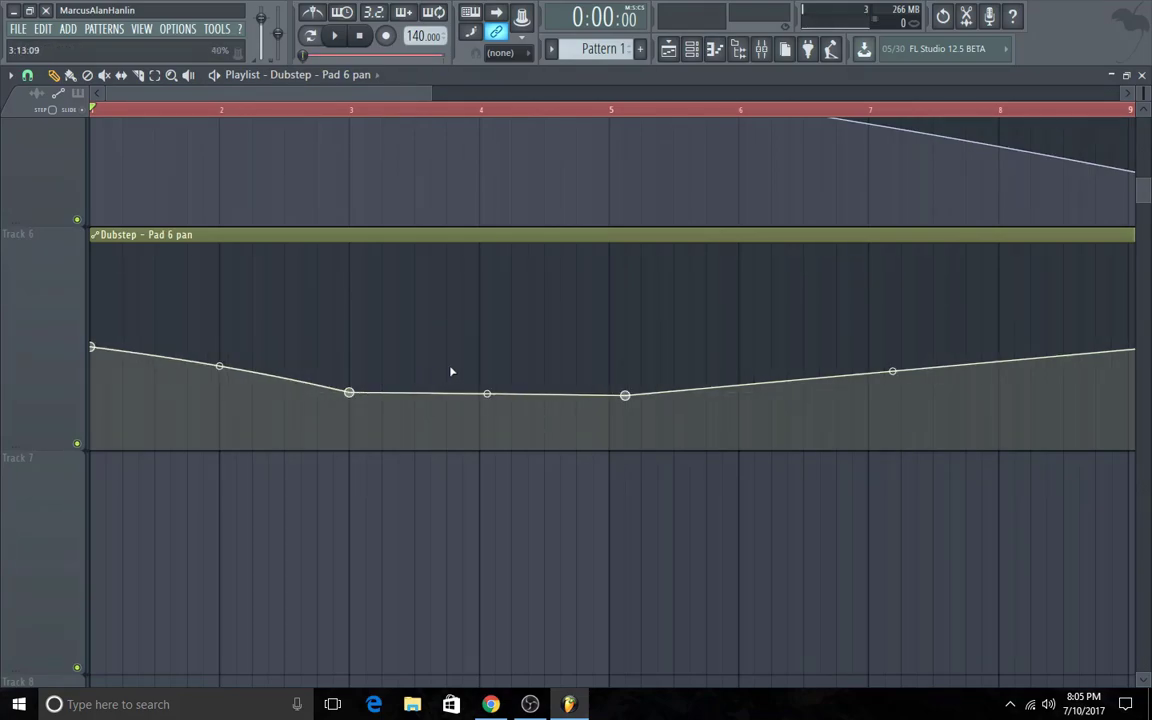
# Step: Add points after bar 5 and at bar 7, remove the bar 5 one, and raise a bar 7 peak
pyautogui.rightClick(609, 369)
pyautogui.moveTo(612, 370); pyautogui.dragTo(609, 365)
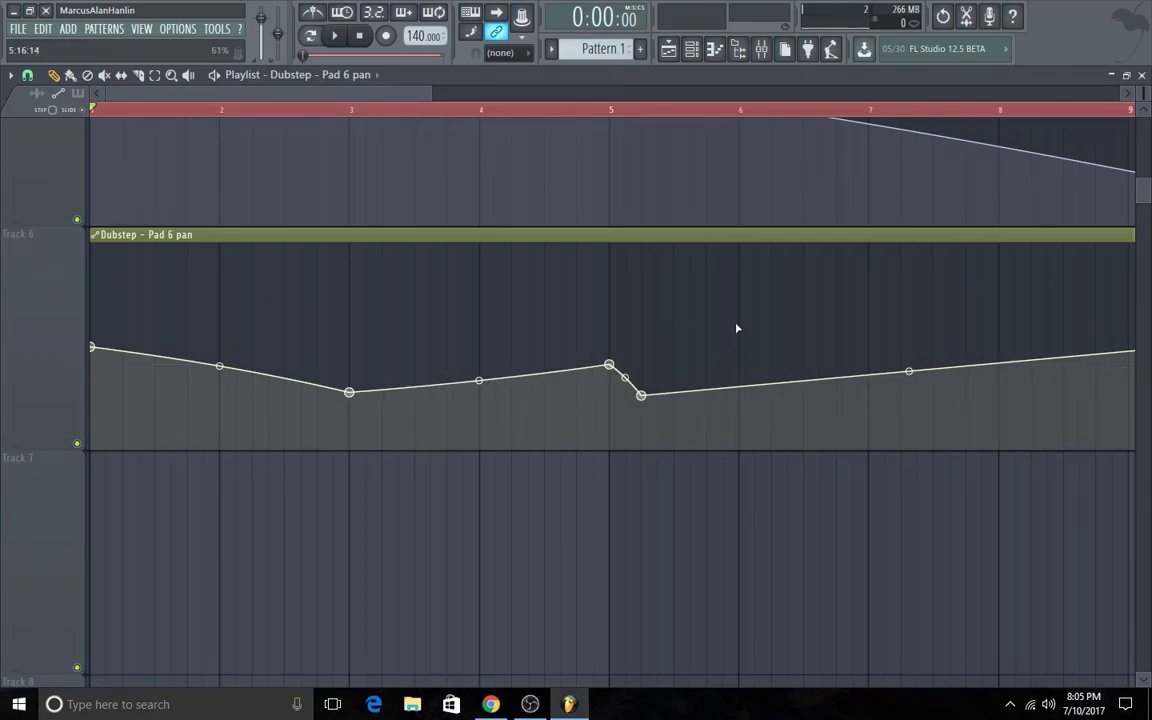
pyautogui.rightClick(866, 322)
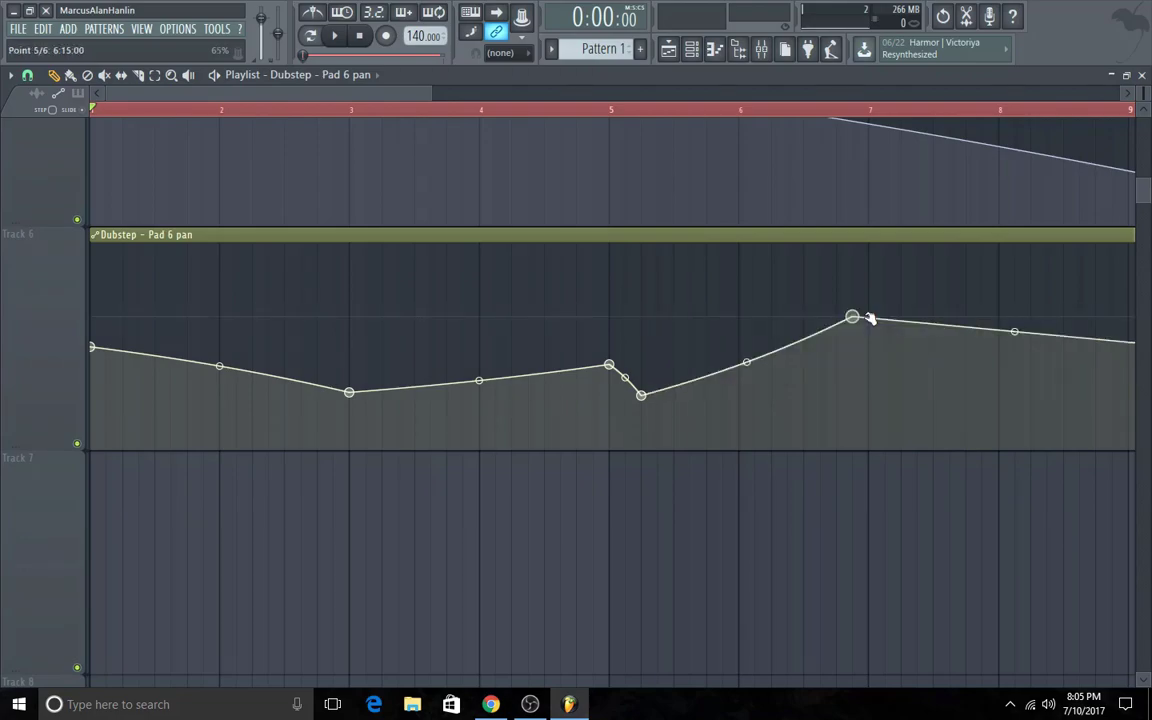
pyautogui.moveTo(866, 321); pyautogui.dragTo(871, 322)
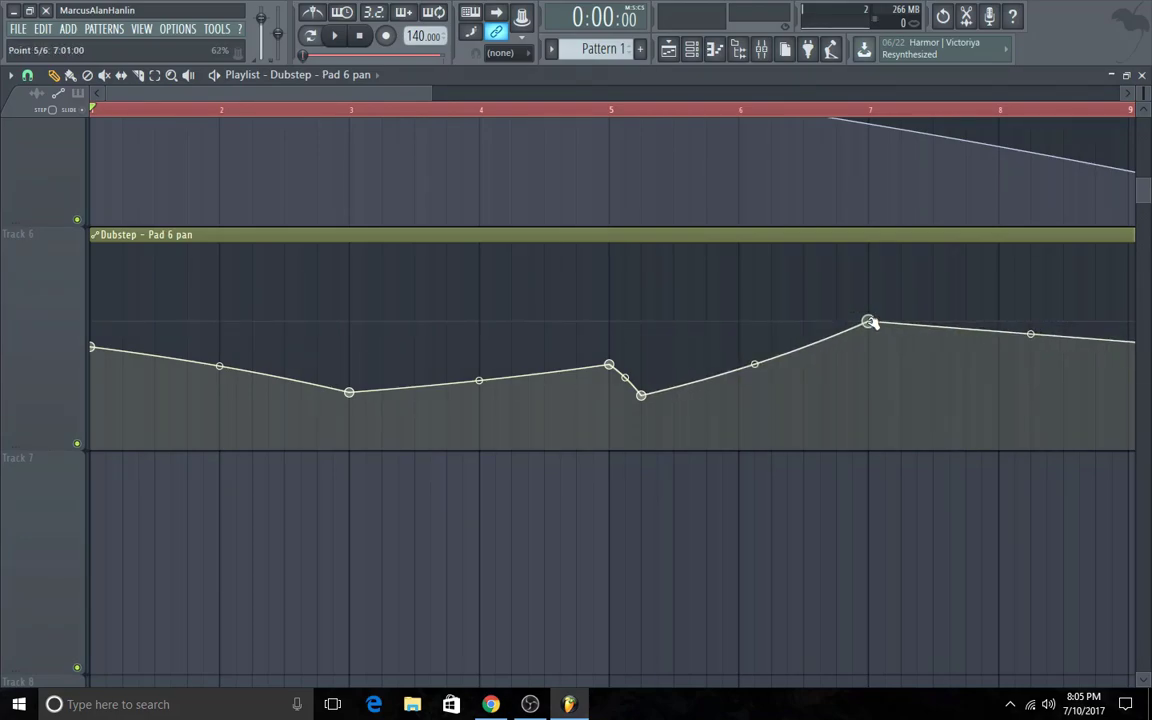
pyautogui.rightClick(642, 395)
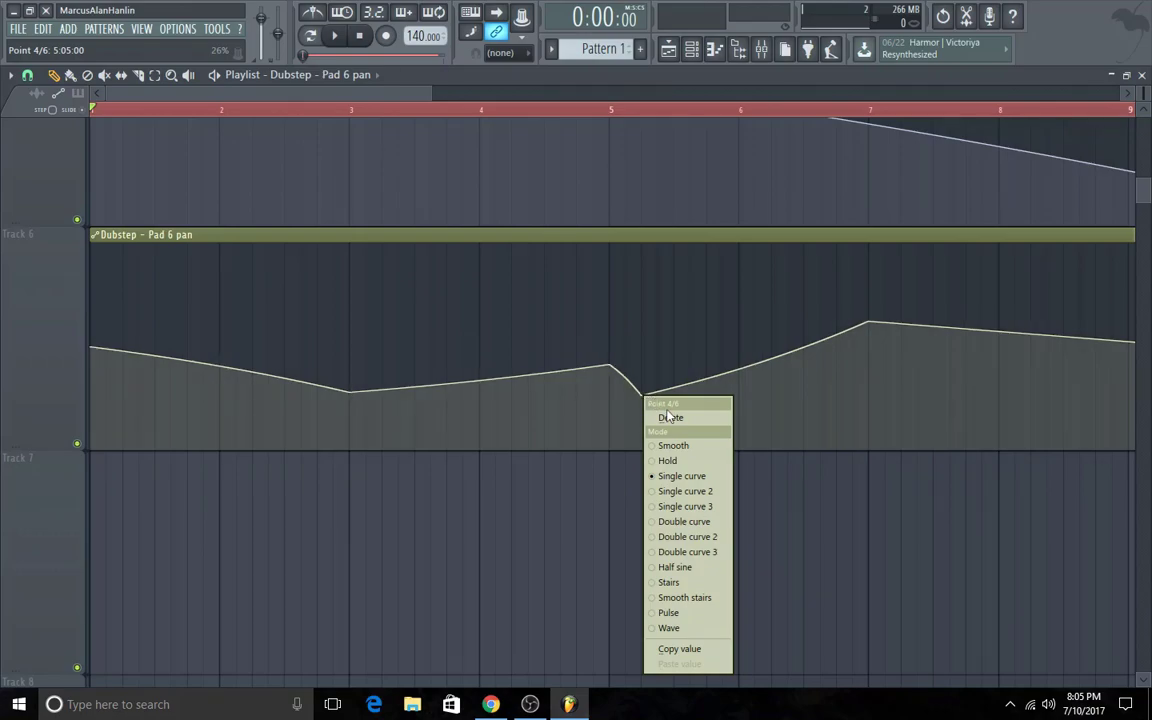
pyautogui.click(669, 416)
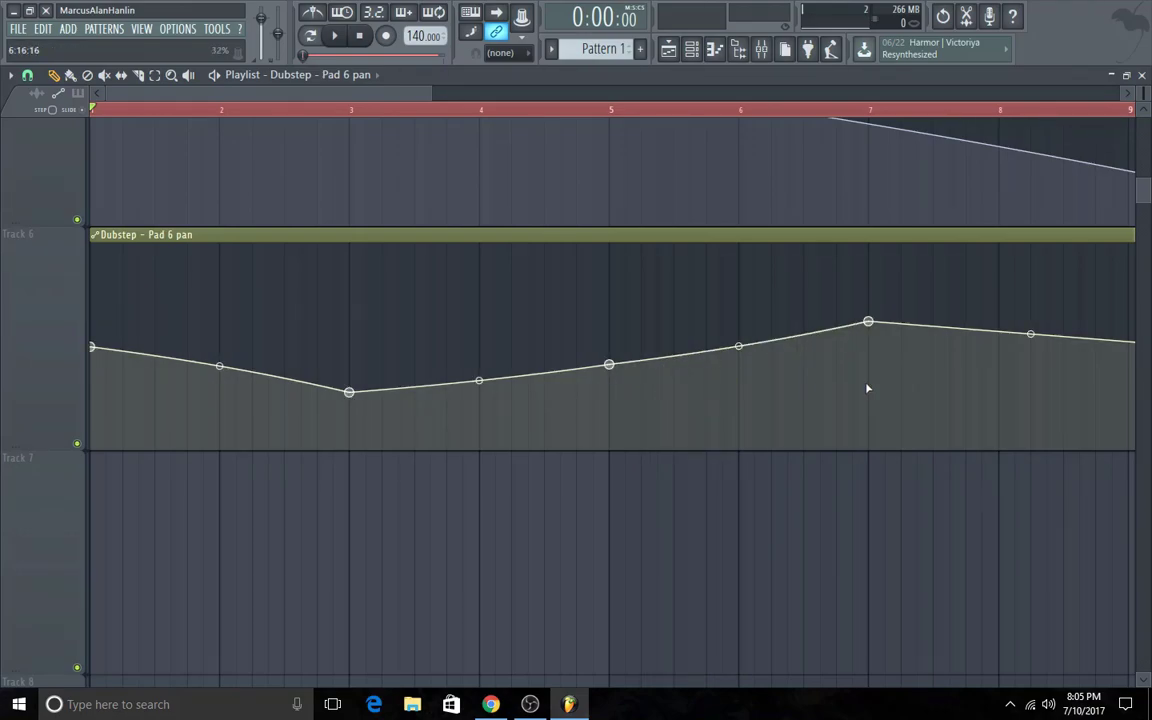
pyautogui.moveTo(867, 388); pyautogui.dragTo(873, 287)
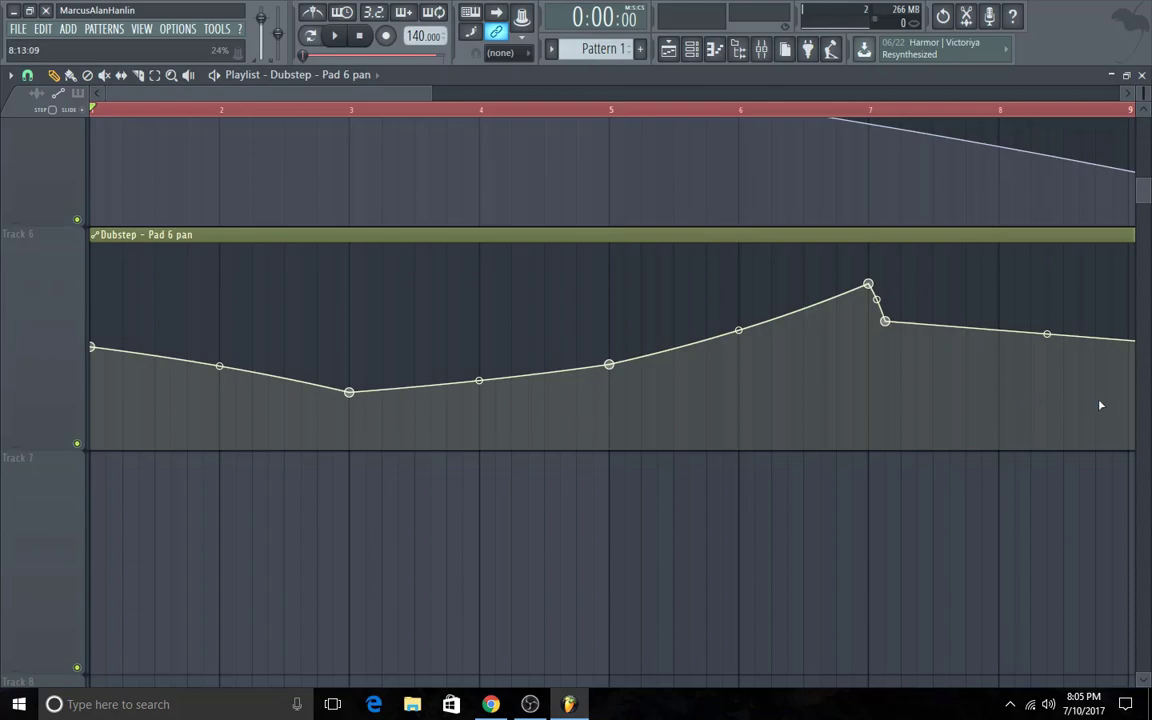
# Step: Move the clip's last point to bar 9 and delete the point after the bar 7 peak
pyautogui.hscroll(3, 404, 98)
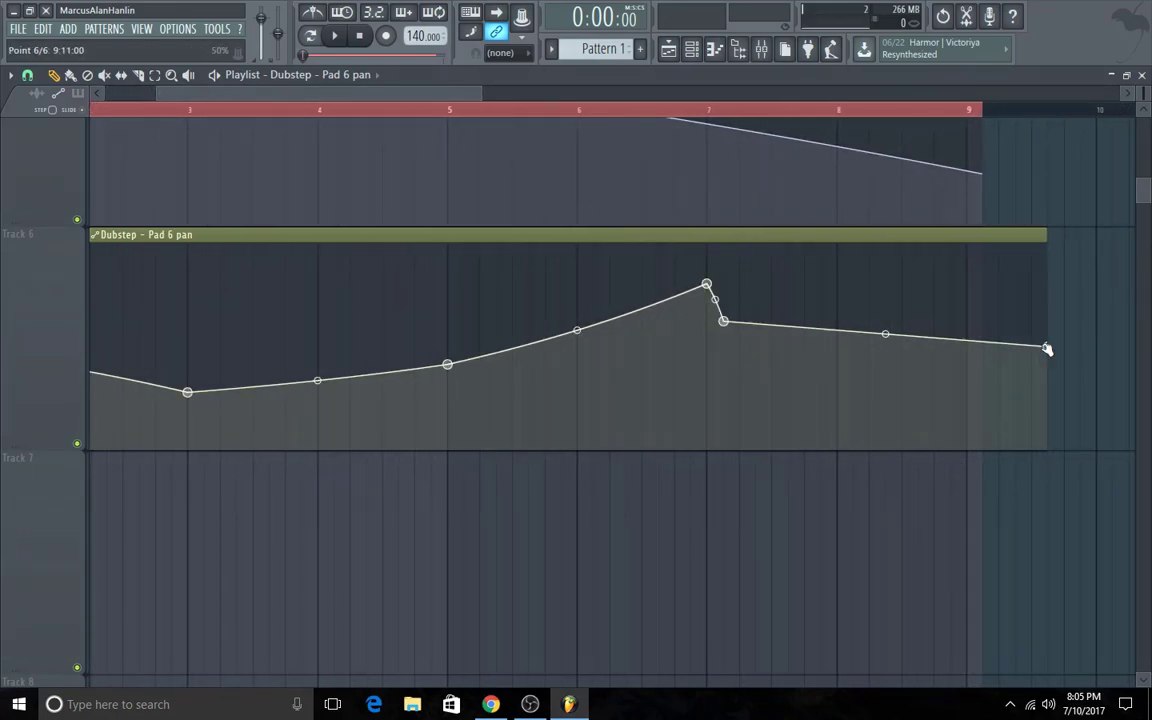
pyautogui.moveTo(1047, 347); pyautogui.dragTo(964, 404)
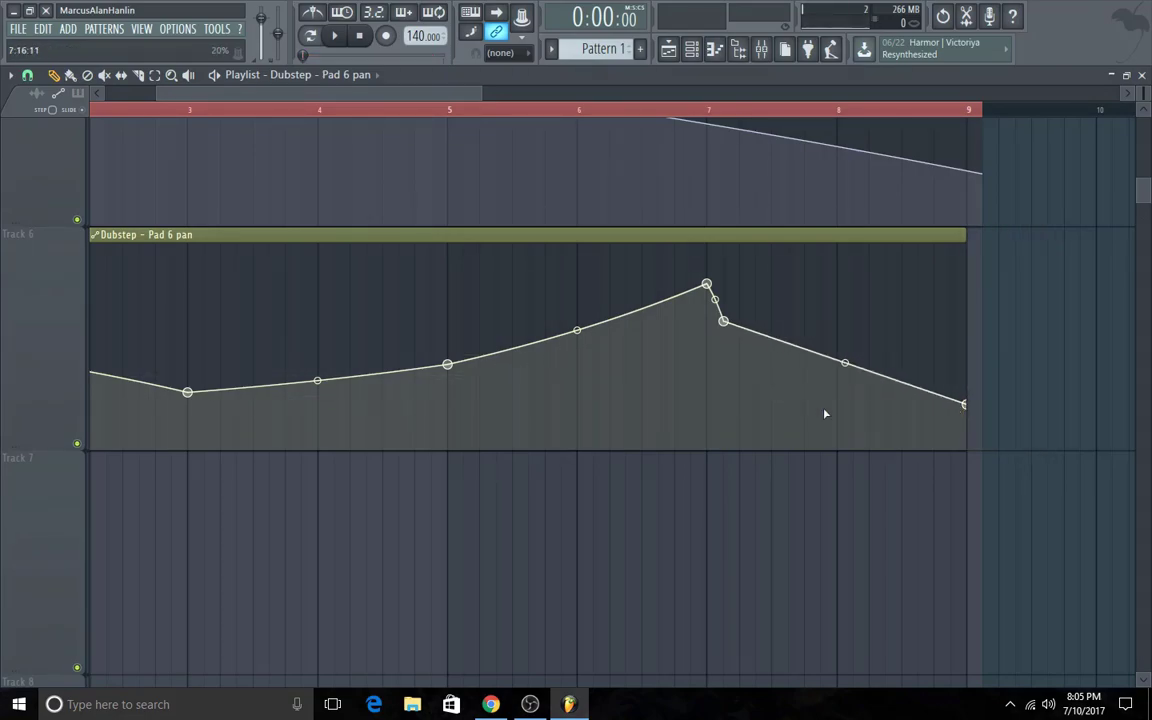
pyautogui.rightClick(723, 321)
pyautogui.click(748, 342)
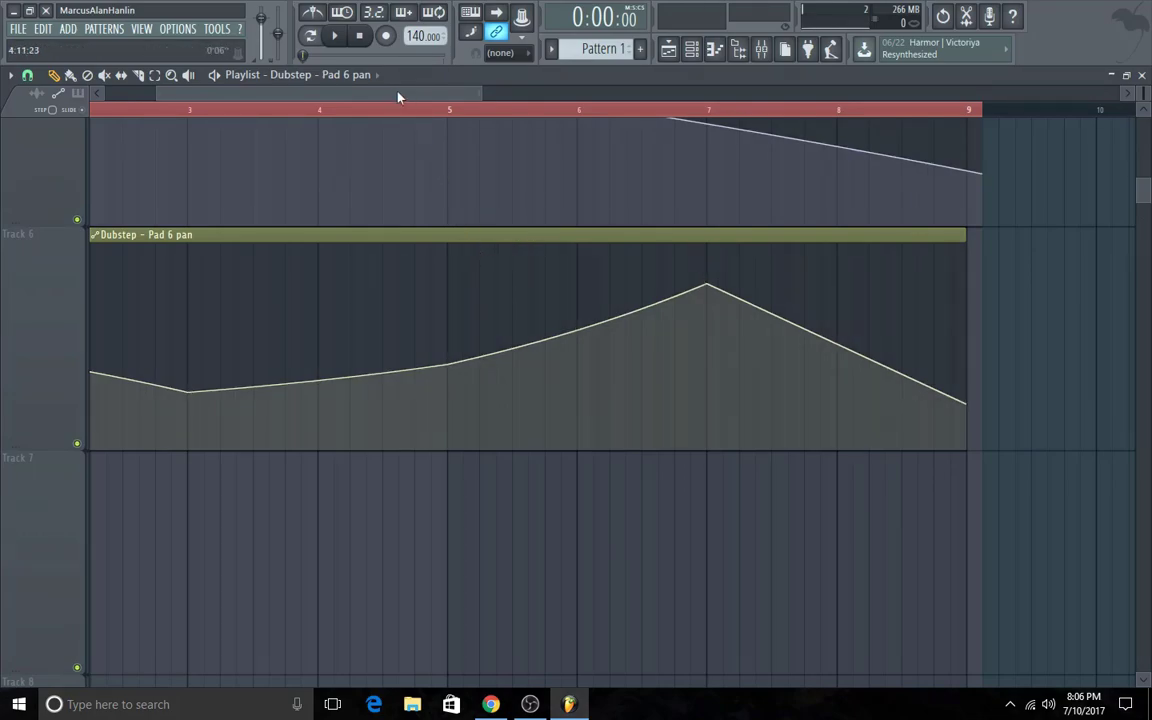
pyautogui.moveTo(397, 97); pyautogui.dragTo(263, 109)
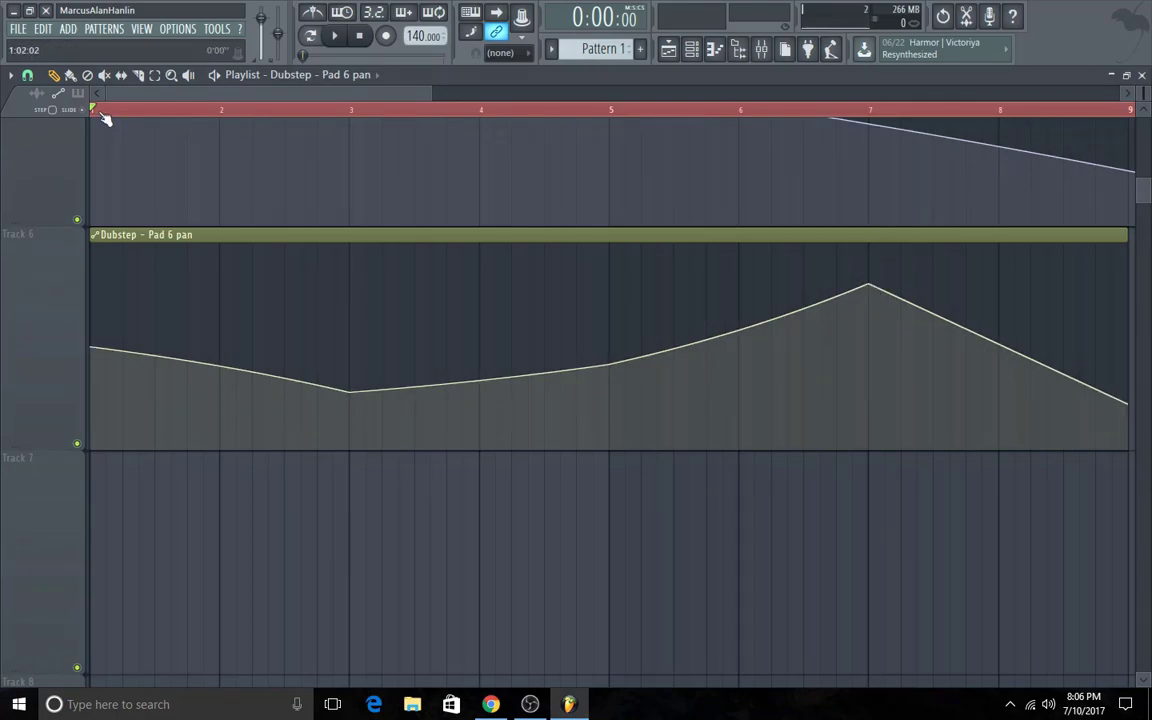
pyautogui.click(338, 37)
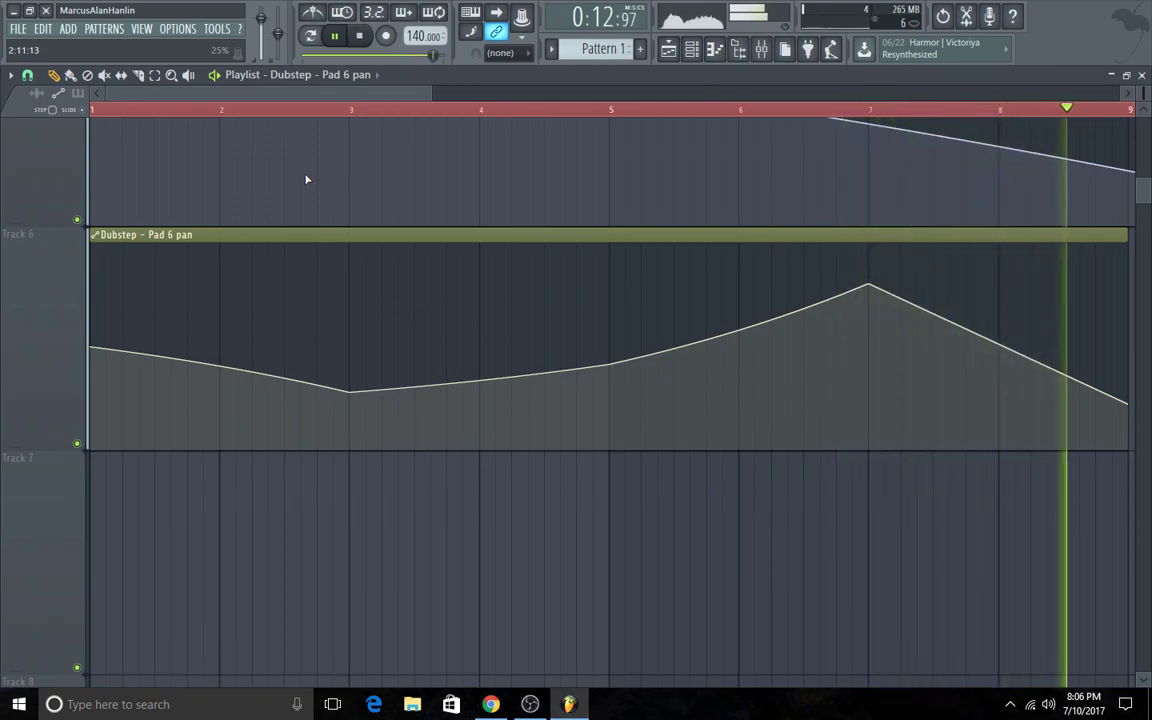
pyautogui.click(361, 35)
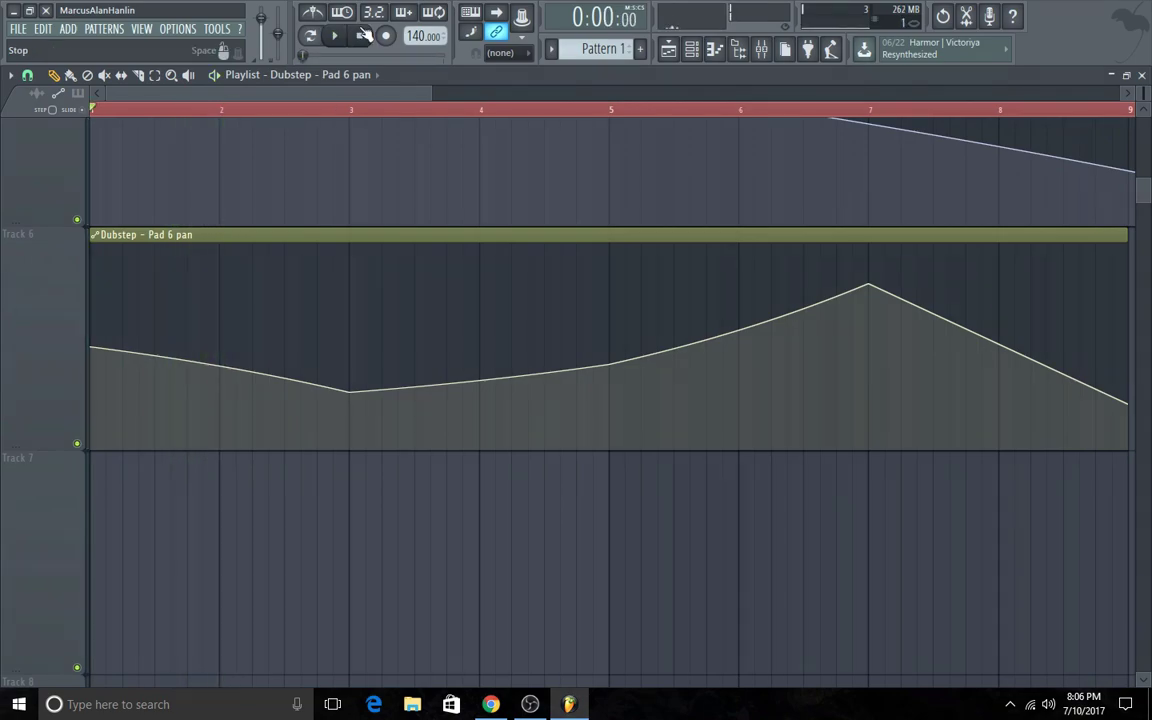
# Step: Close the Playlist, FPC and Mixer windows and switch to OBS Studio
pyautogui.click(1143, 77)
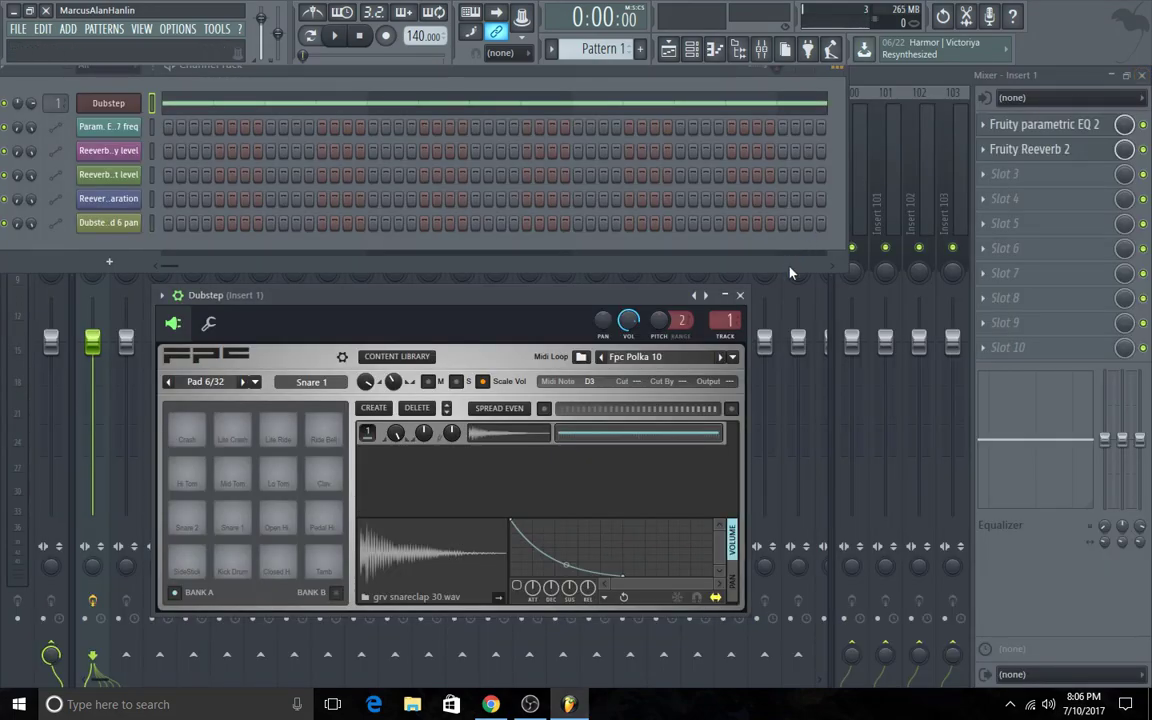
pyautogui.click(740, 297)
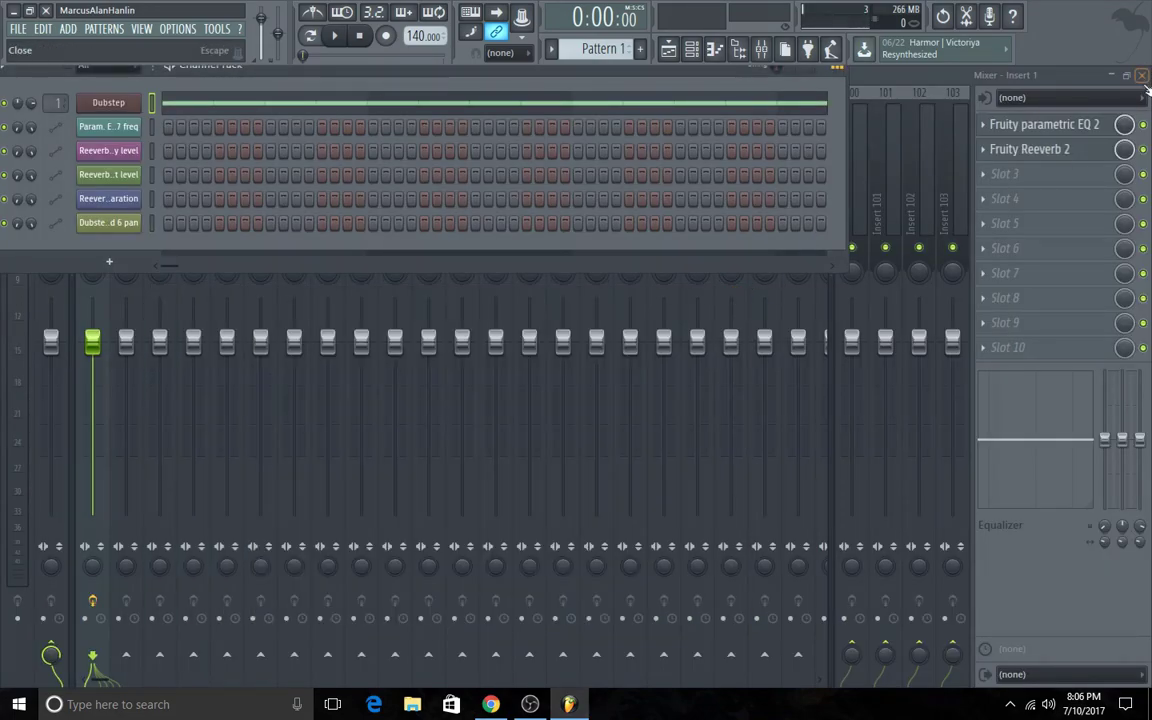
pyautogui.click(1141, 76)
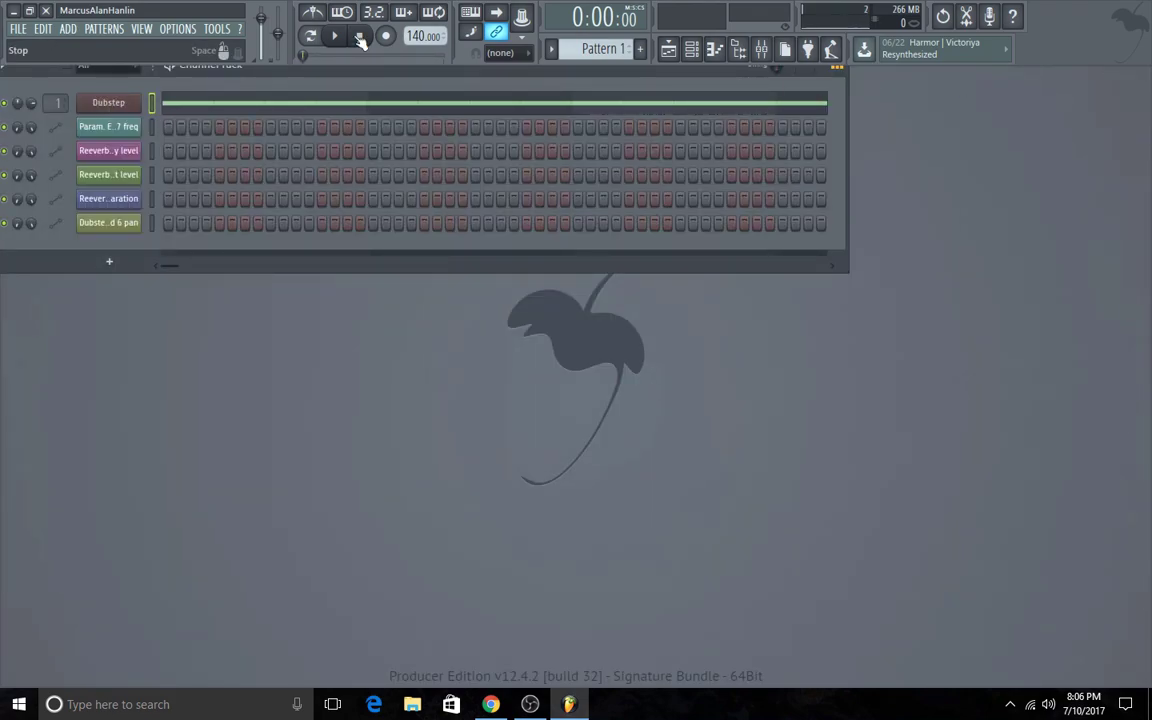
pyautogui.click(531, 703)
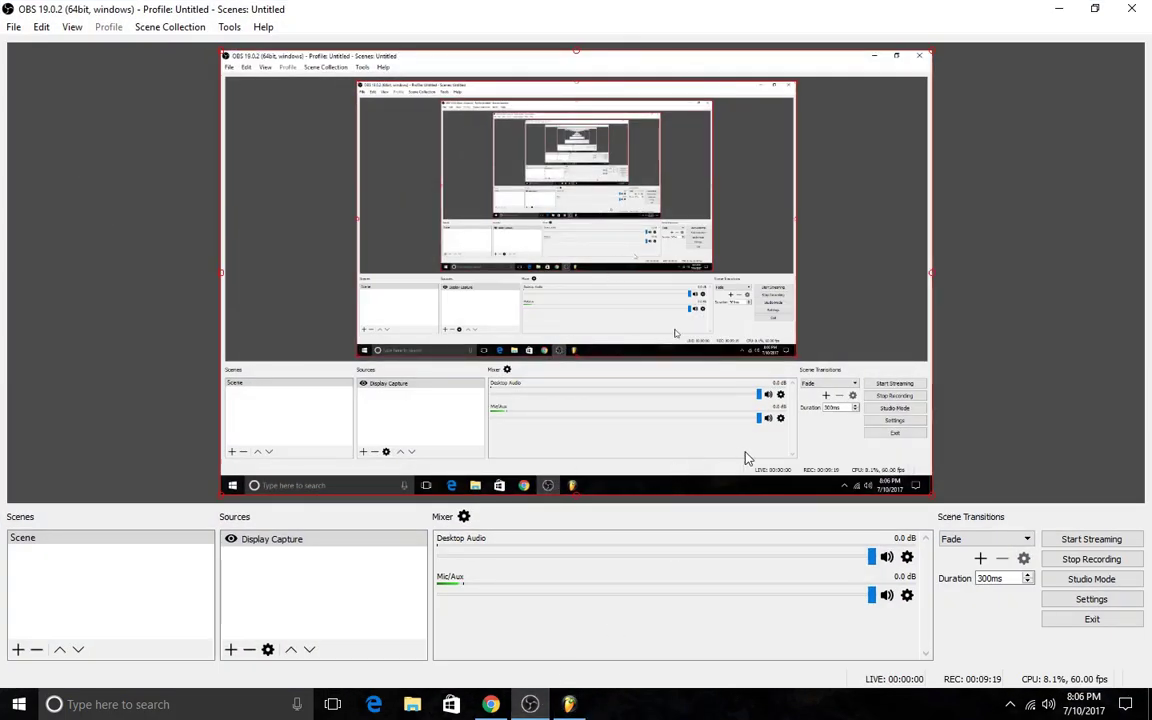